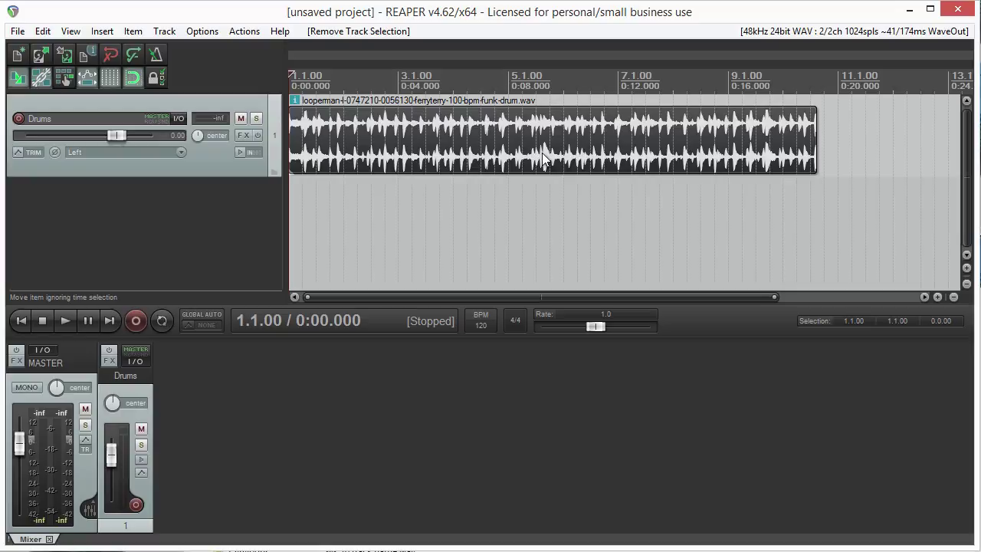
Zoom the timeline and enlarge the Drums track height so the drum waveform shows larger.
scroll(433, 151, "down", 2)
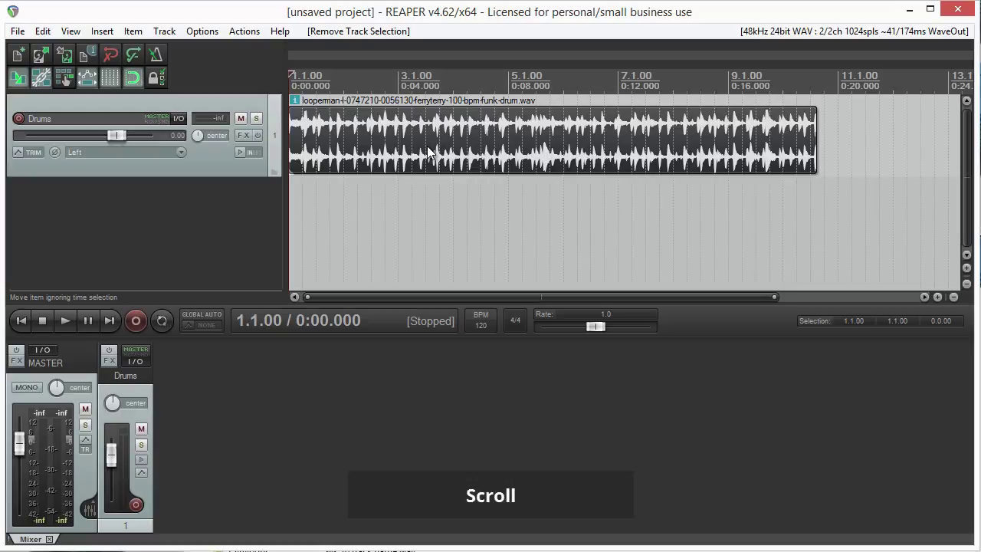
scroll(431, 152, "up", 4)
scroll(440, 152, "down", 4)
scroll(442, 146, "up", 4)
scroll(442, 144, "down", 2)
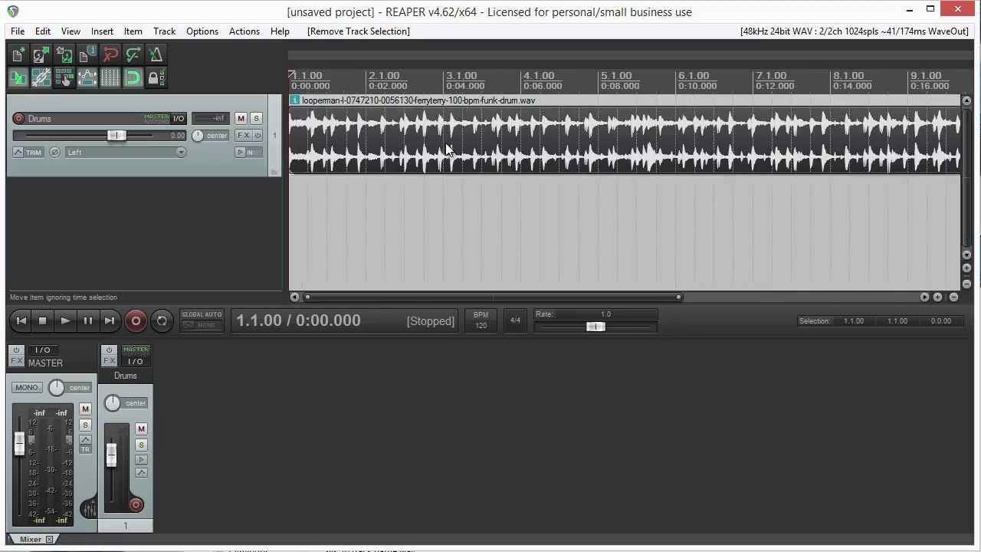
scroll(446, 143, "down", 2)
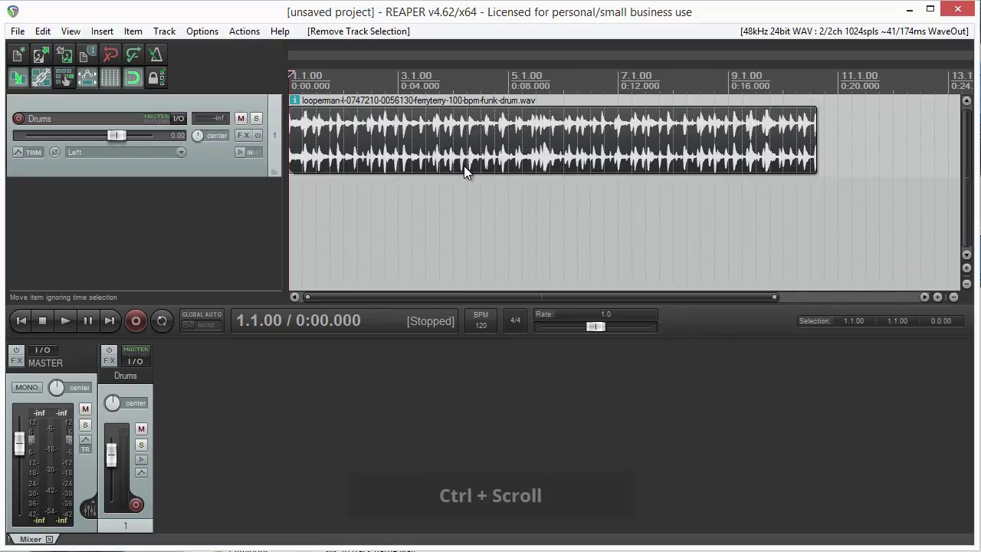
scroll(464, 165, "up", 2, "ctrl")
scroll(467, 172, "up", 3, "ctrl")
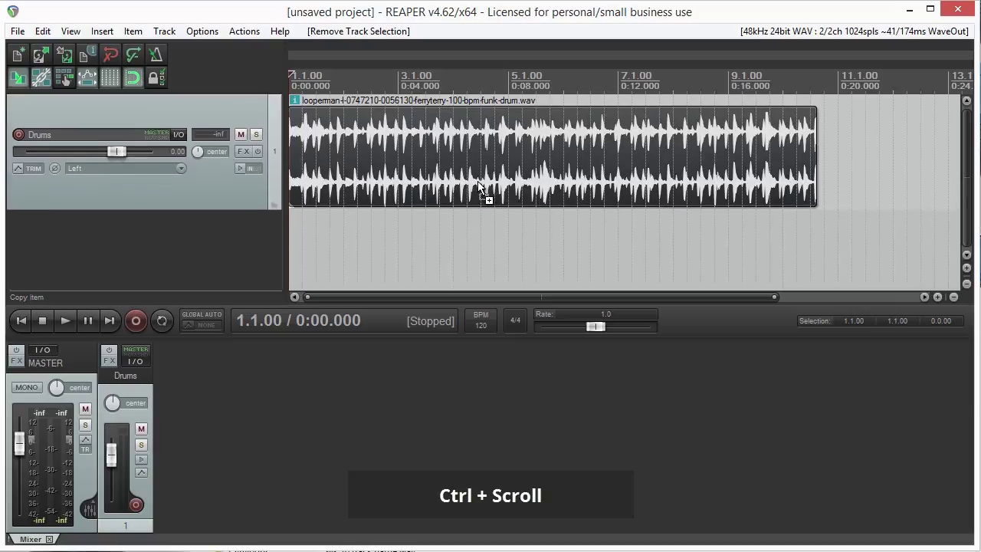
scroll(476, 183, "down", 5, "ctrl")
scroll(476, 183, "up", 4, "ctrl")
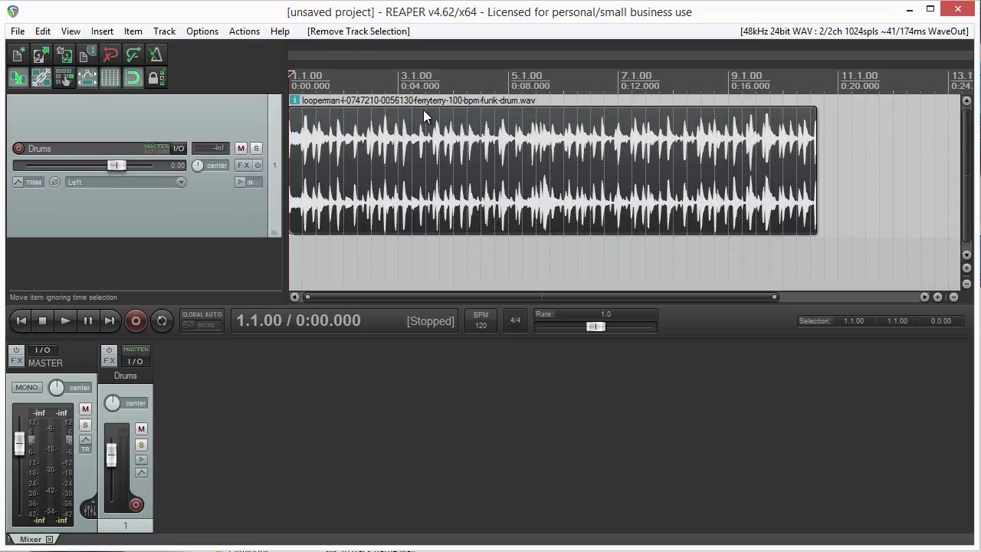
left_click_drag(426, 77, 481, 77)
key("ctrl")
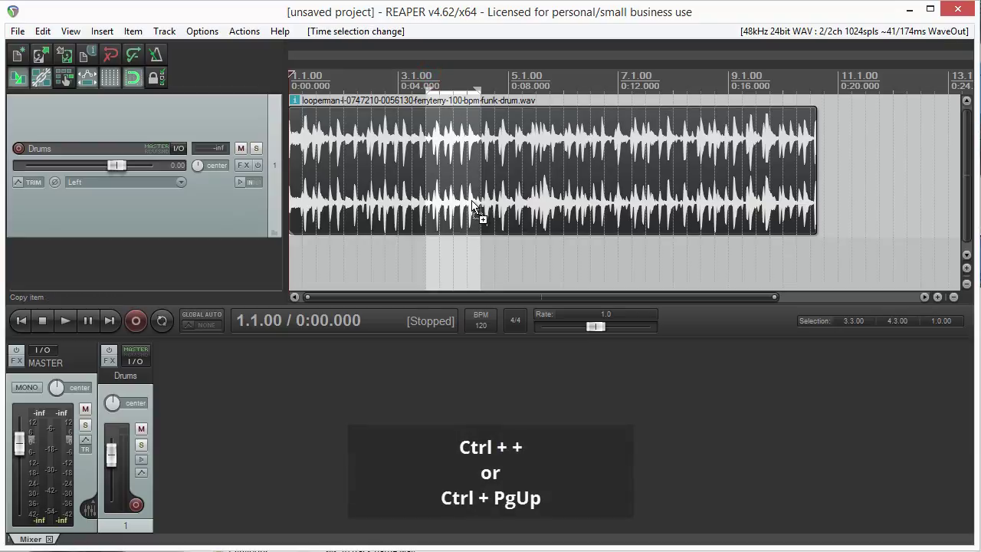
key("ctrl+Page_Up")
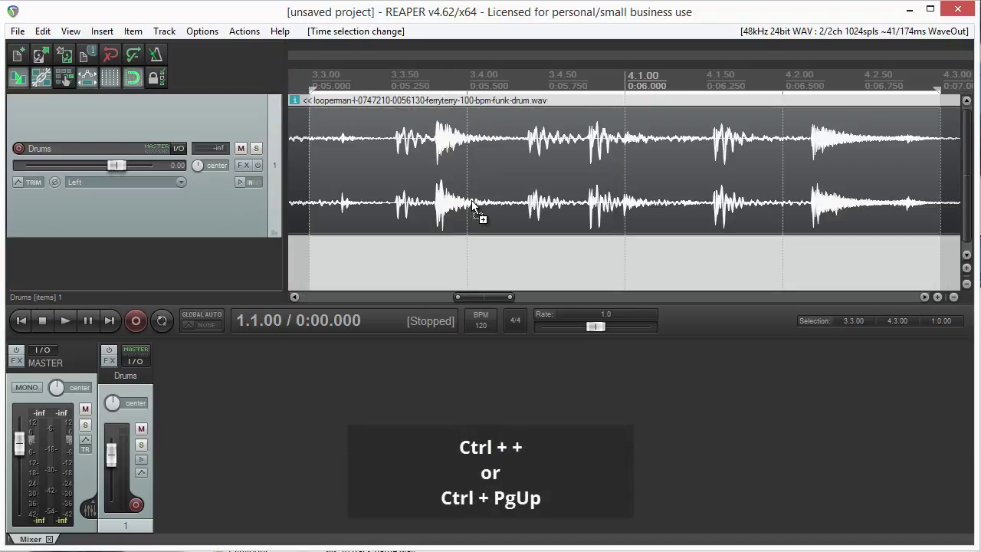
key("ctrl")
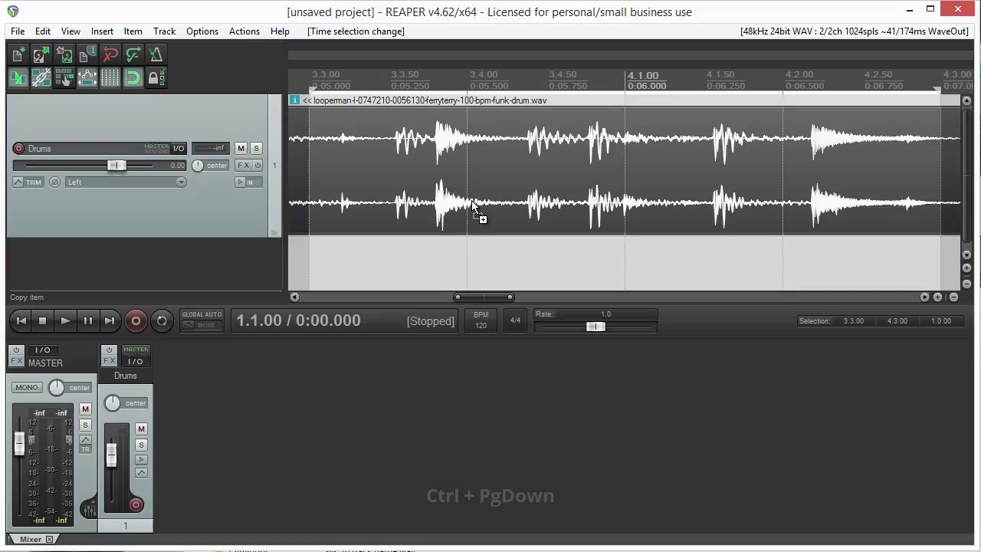
key("ctrl+Page_Down")
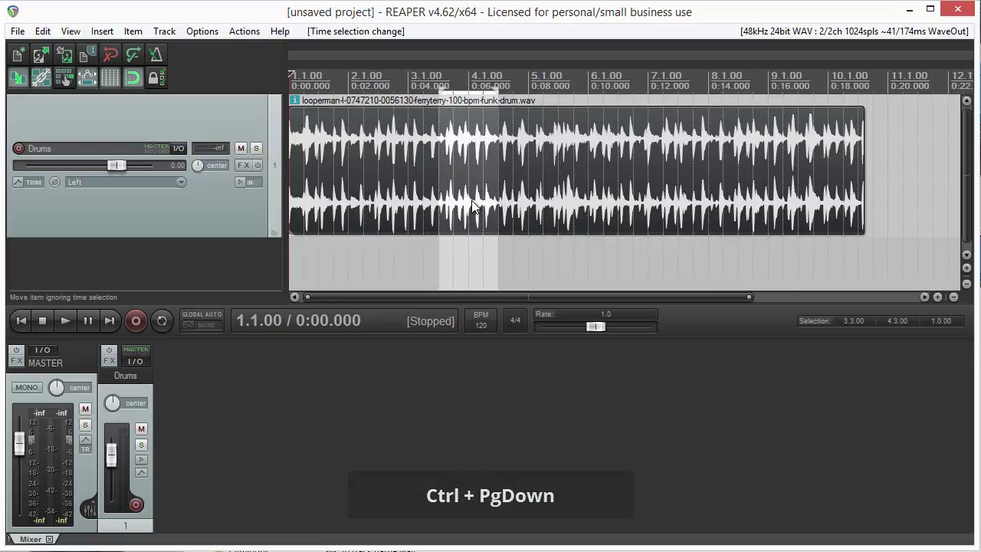
key("ctrl")
key("ctrl+Page_Up")
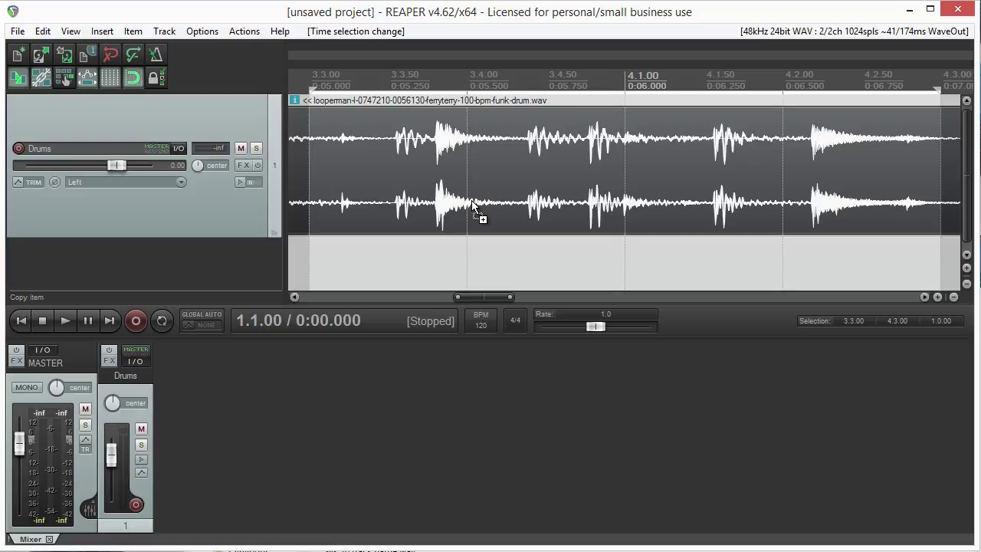
key("ctrl+Page_Down")
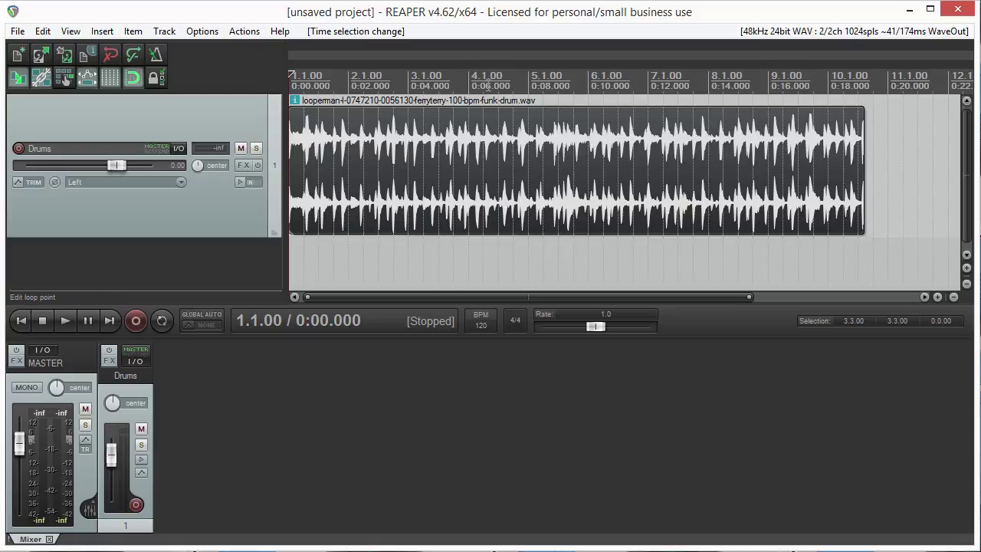
Set the loop range to 3.2.00–7.2.00 over the drum item and toggle repeat playback.
left_click_drag(487, 86, 606, 84)
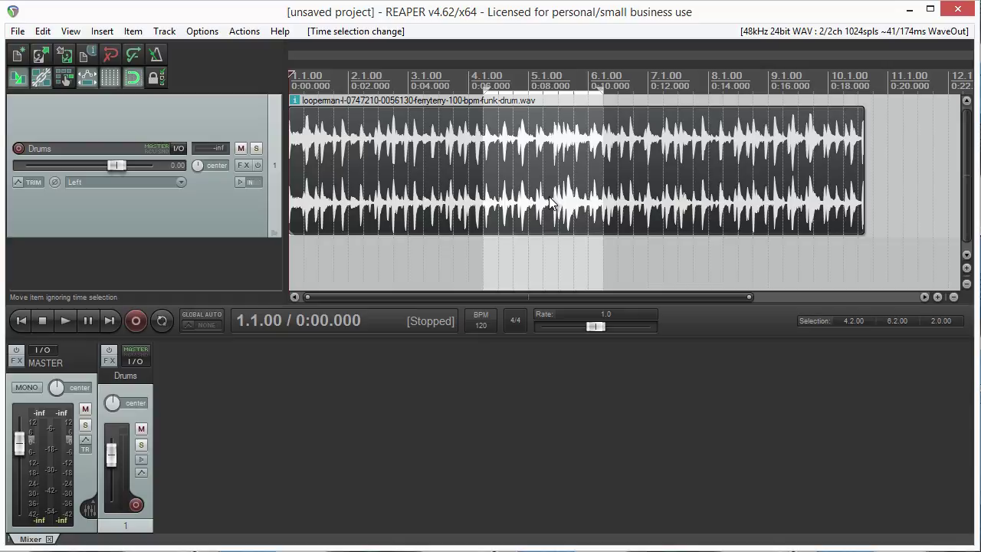
double_click(553, 92)
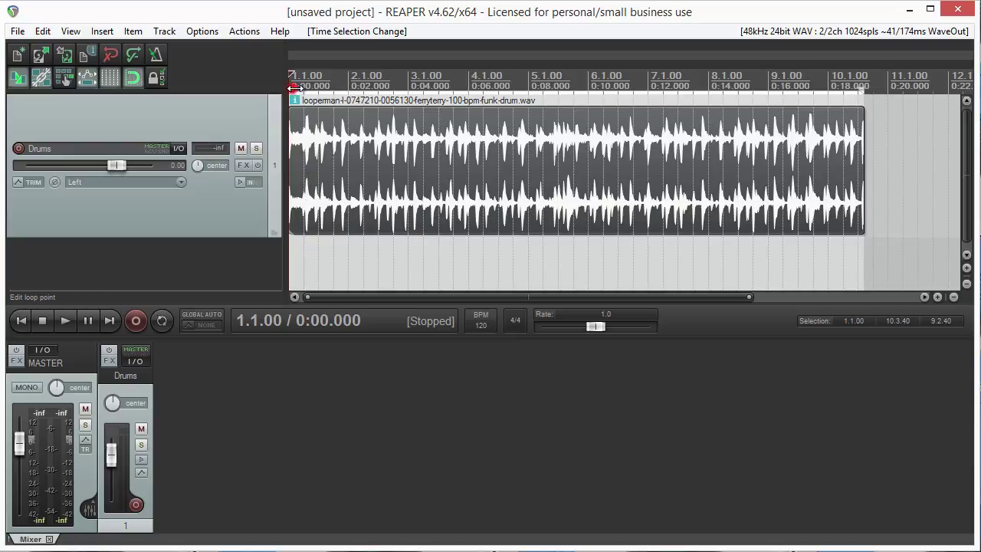
left_click_drag(292, 86, 425, 84)
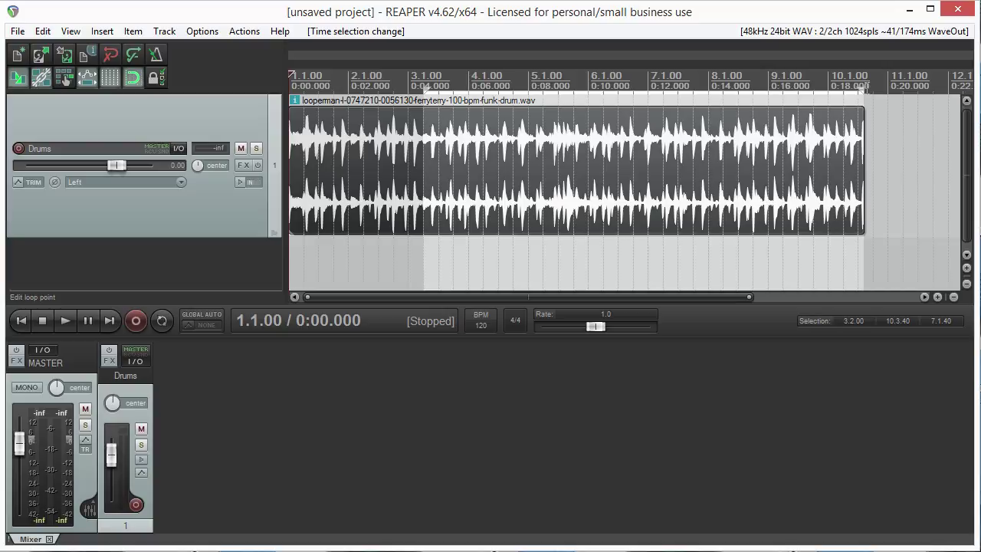
left_click_drag(858, 94, 663, 87)
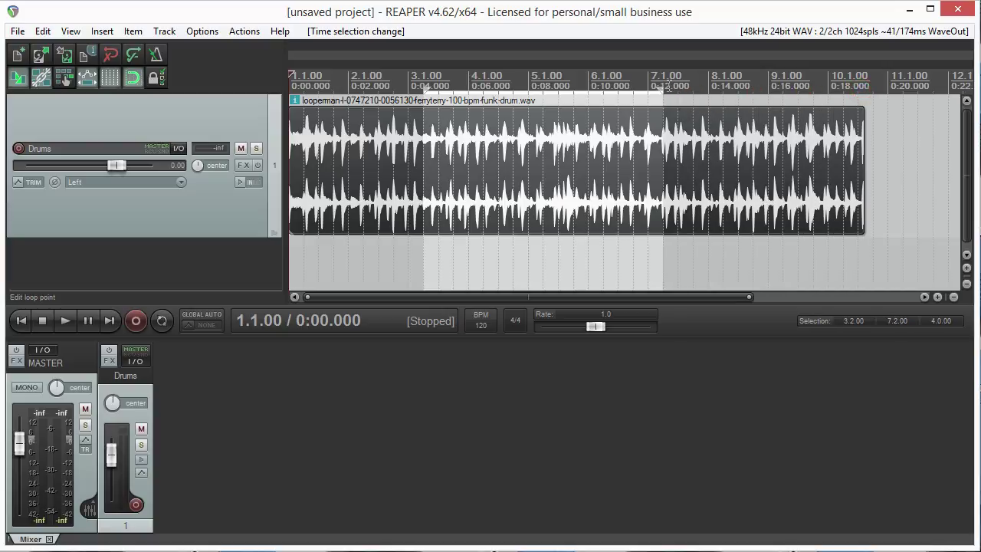
left_click(162, 321)
key("r")
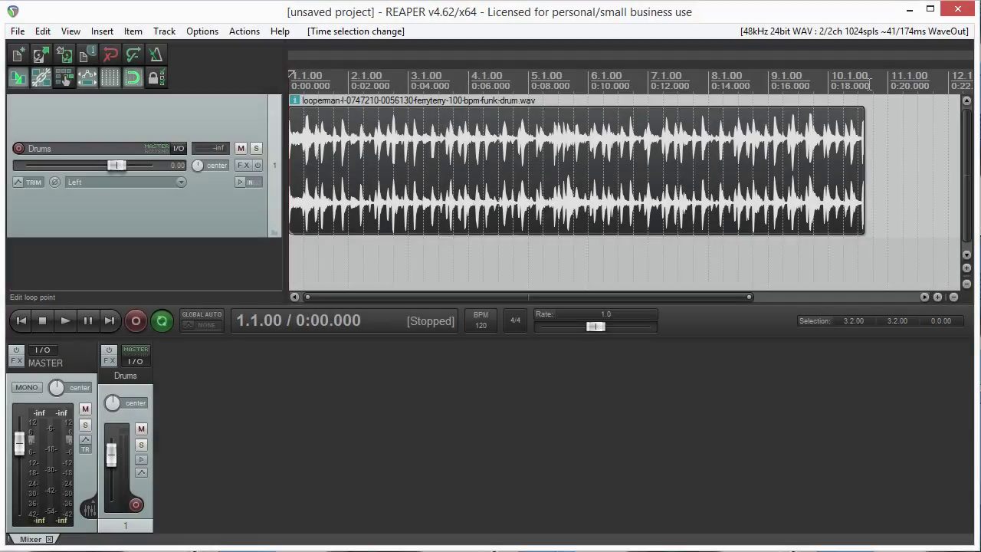
left_click(872, 230)
scroll(832, 234, "up", 3)
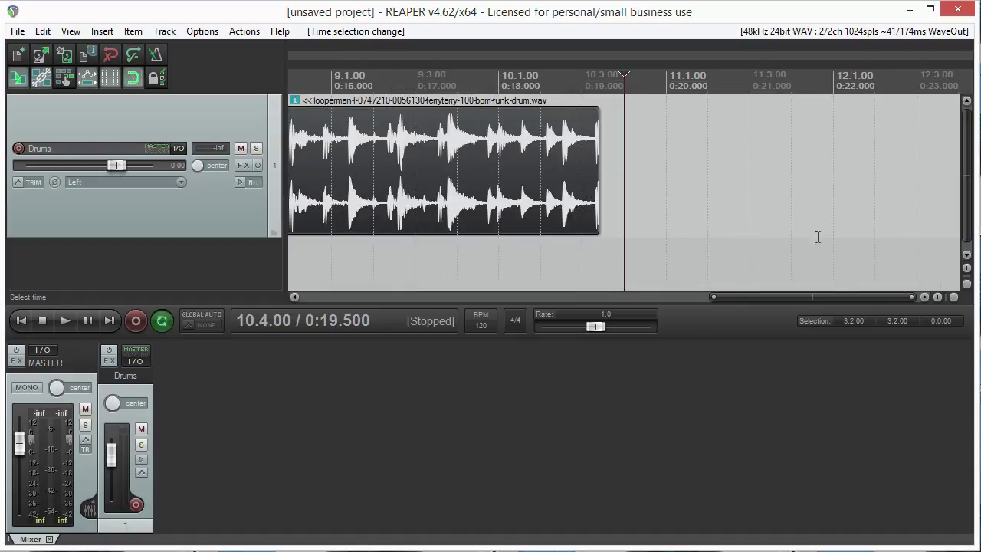
left_click(596, 82)
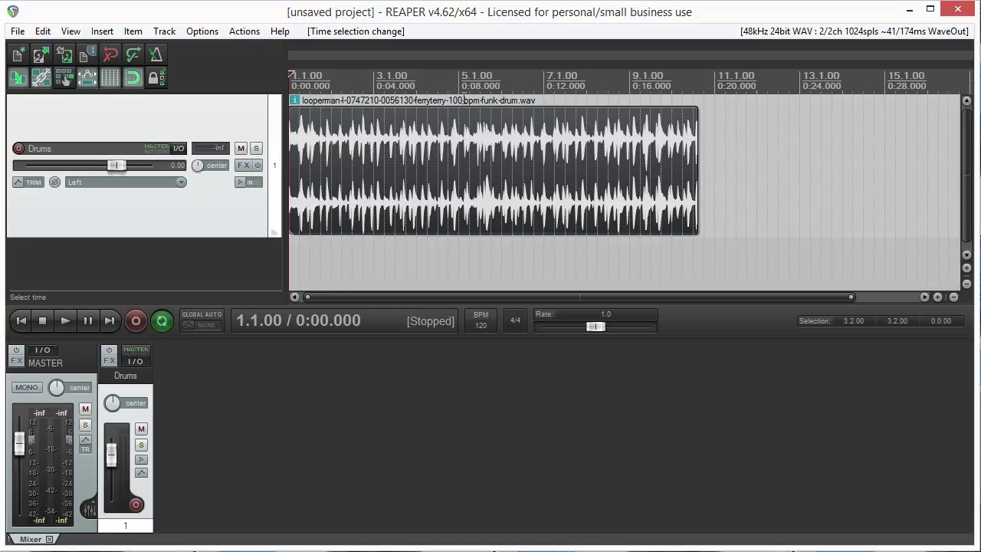
Split the drum loop at 4.4.00 via the context menu and at 6.3.00 with S.
left_click(448, 78)
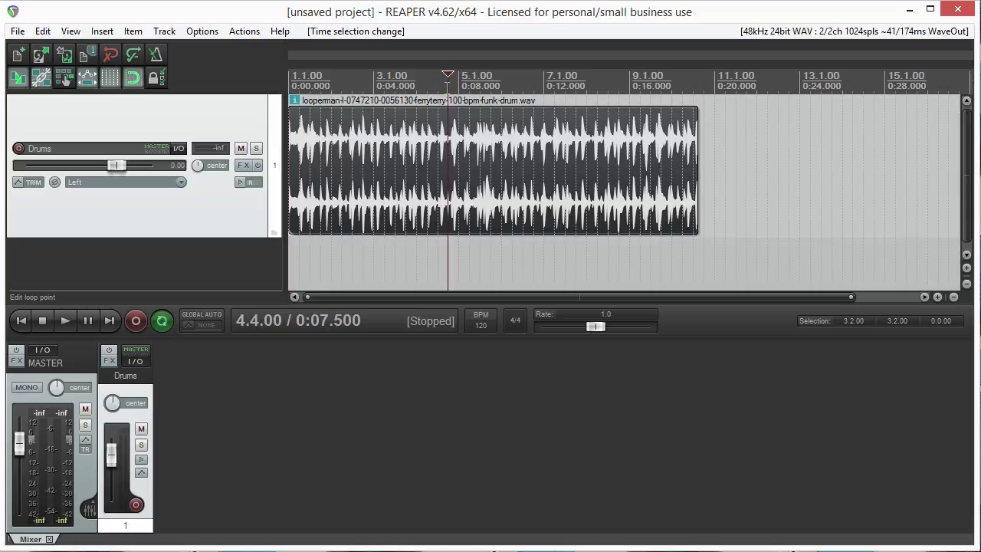
right_click(449, 84)
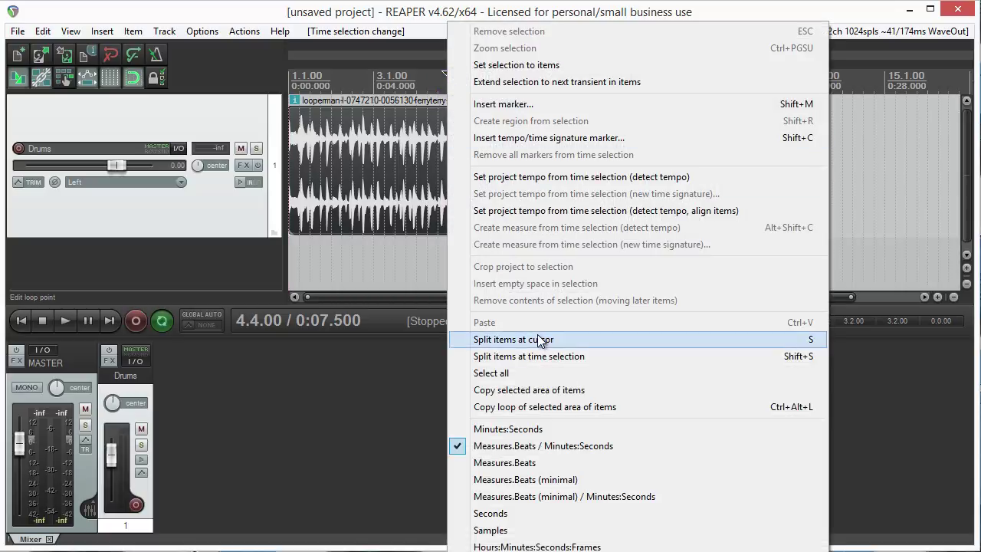
left_click(593, 341)
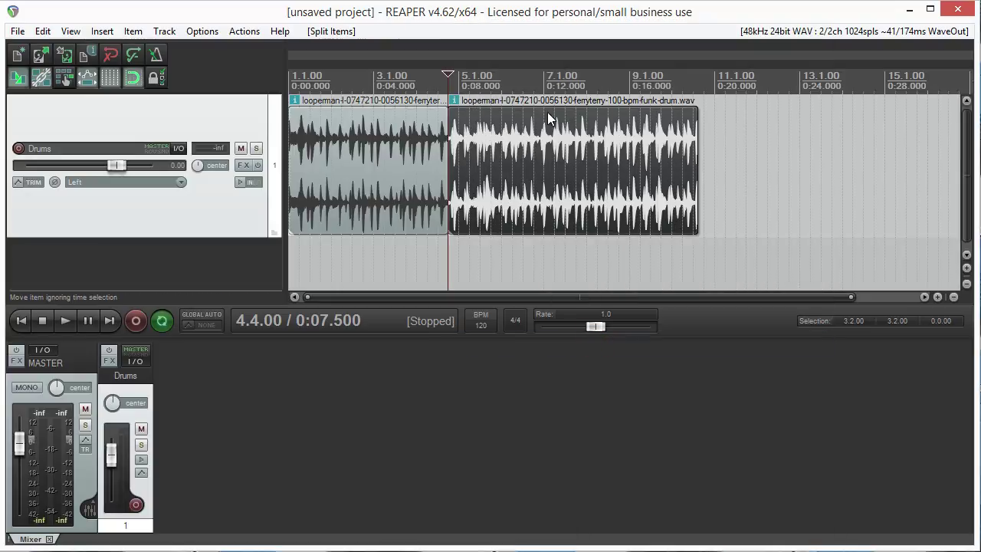
left_click(522, 85)
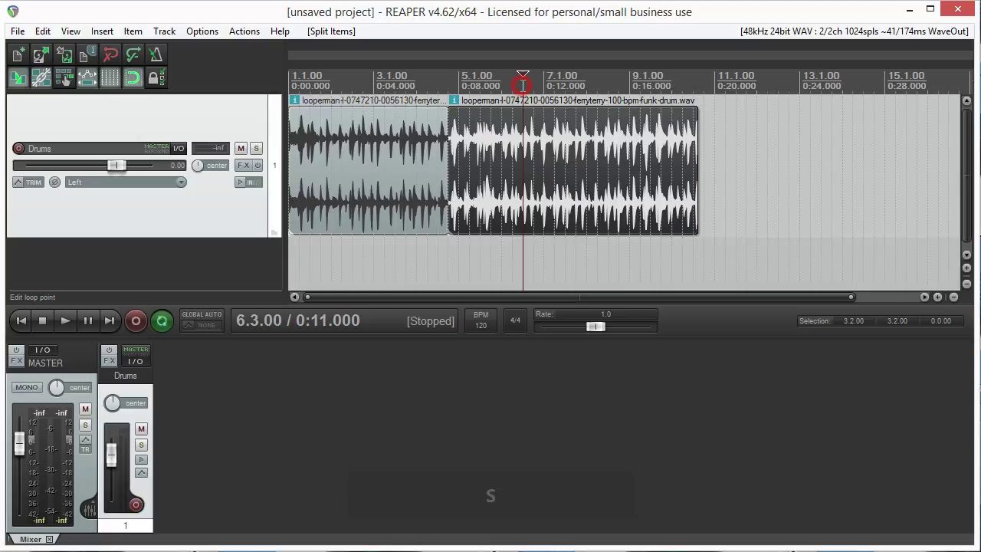
key("s")
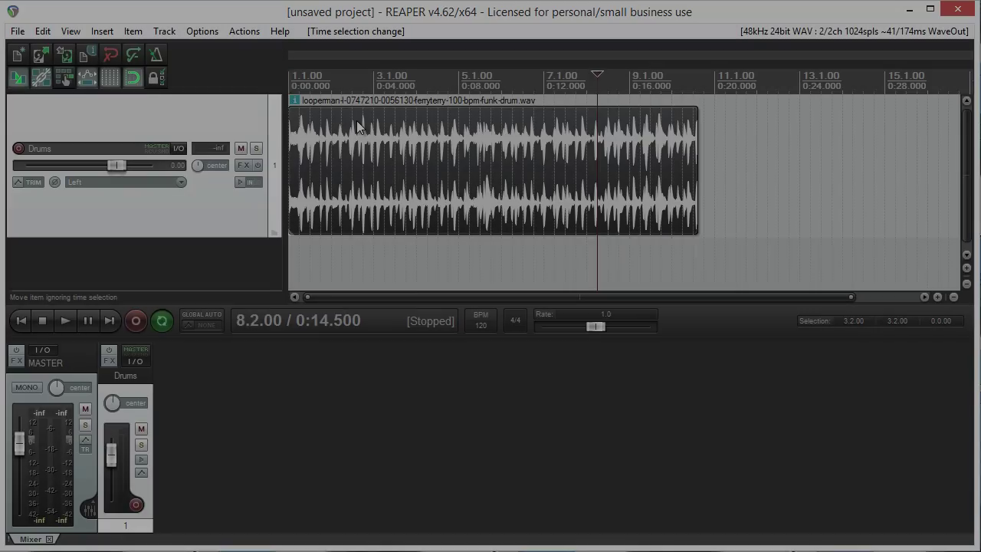
key("Home")
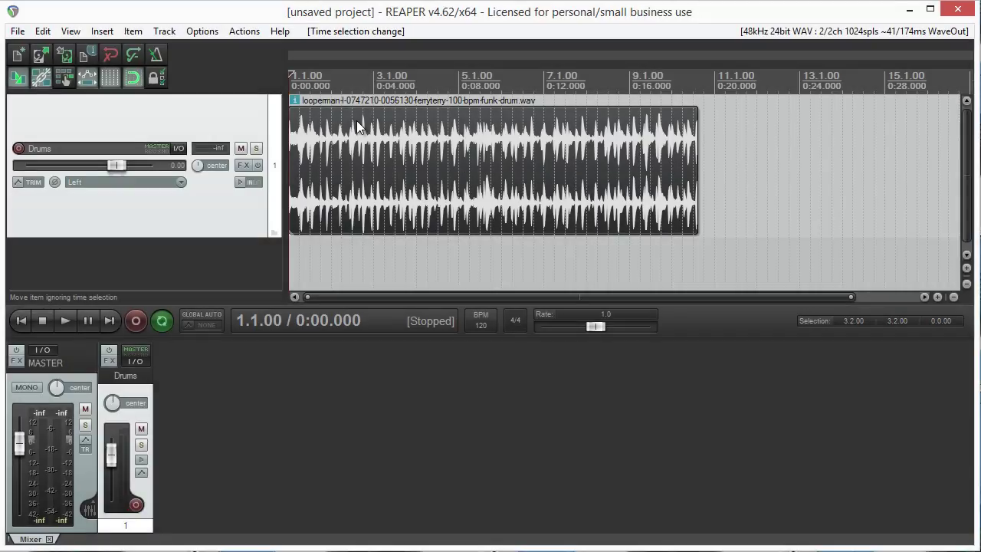
left_click(135, 82)
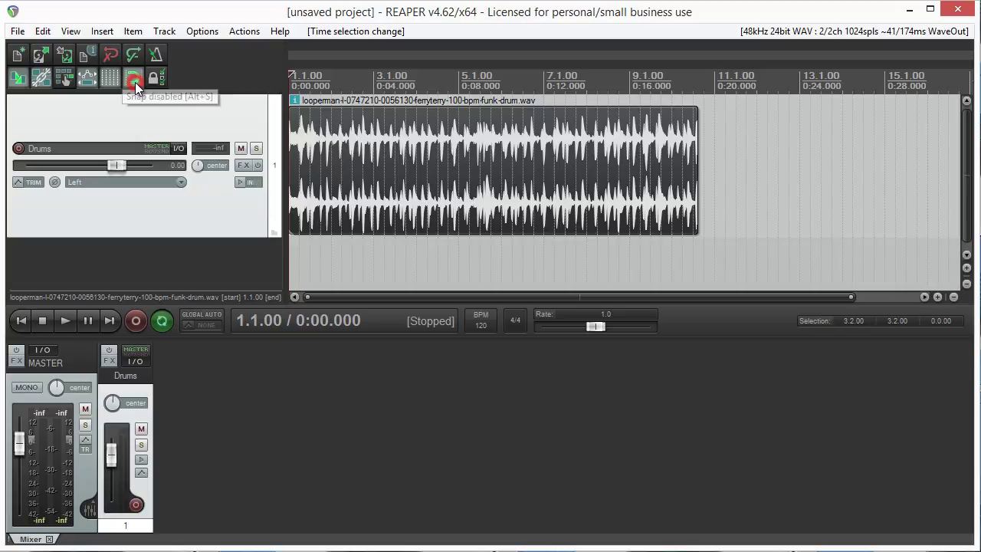
left_click(135, 82)
key("alt+s")
key("alt+s")
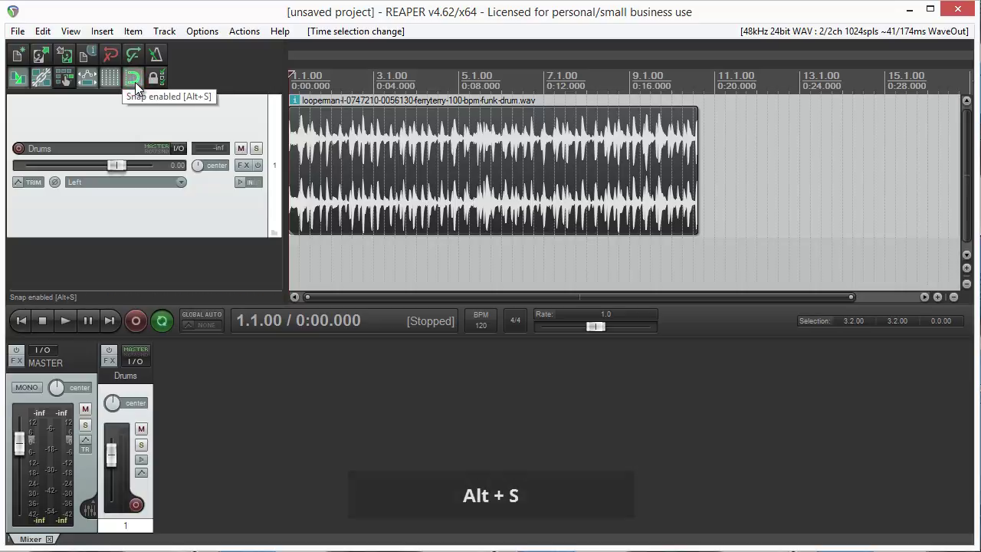
key("alt+s")
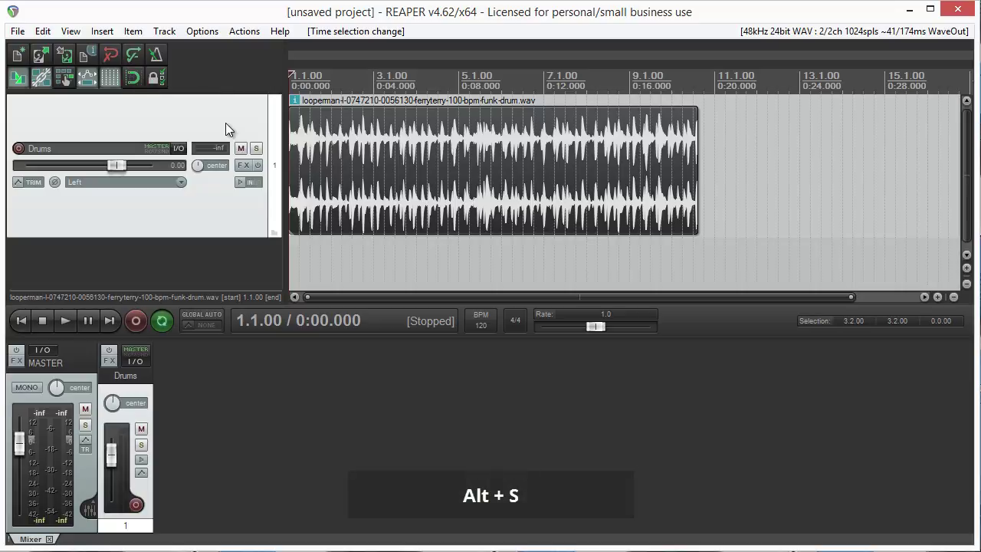
key("alt+s")
key("alt+s")
key("alt+s")
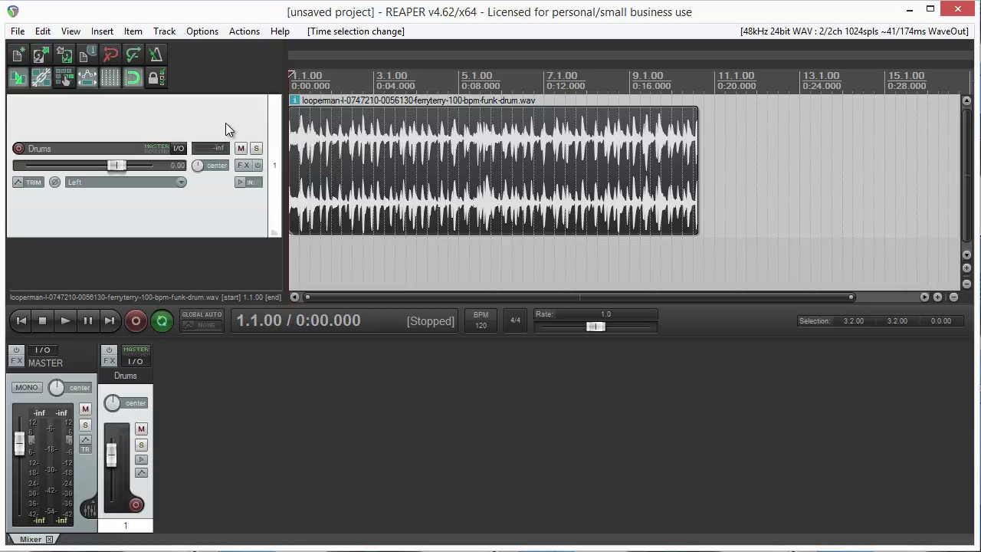
mouse_move(430, 188)
left_mouse_down()
mouse_move(504, 188)
mouse_move(423, 190)
left_mouse_up()
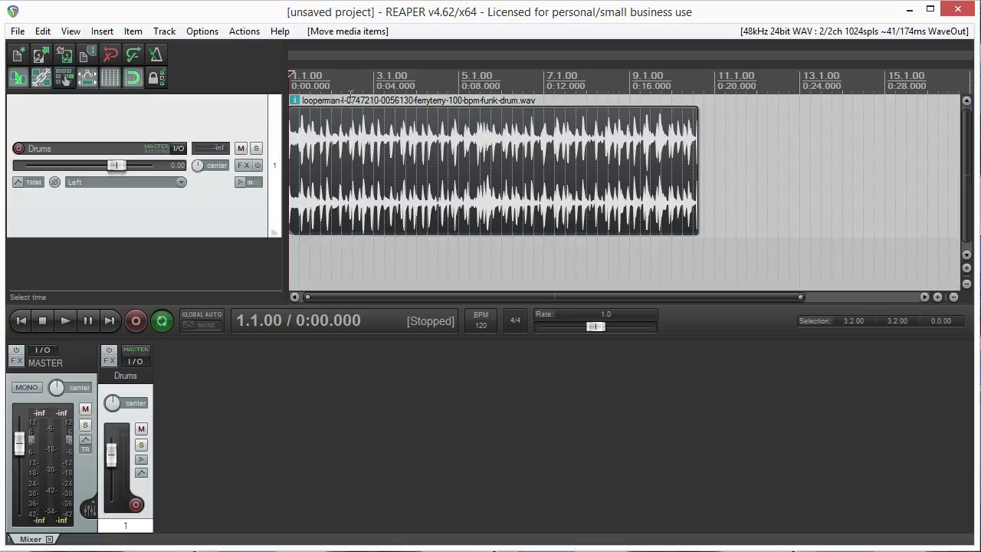
Check the Snap/Grid settings, then drag the drum loop off-grid to start near 1.4.53.
right_click(128, 85)
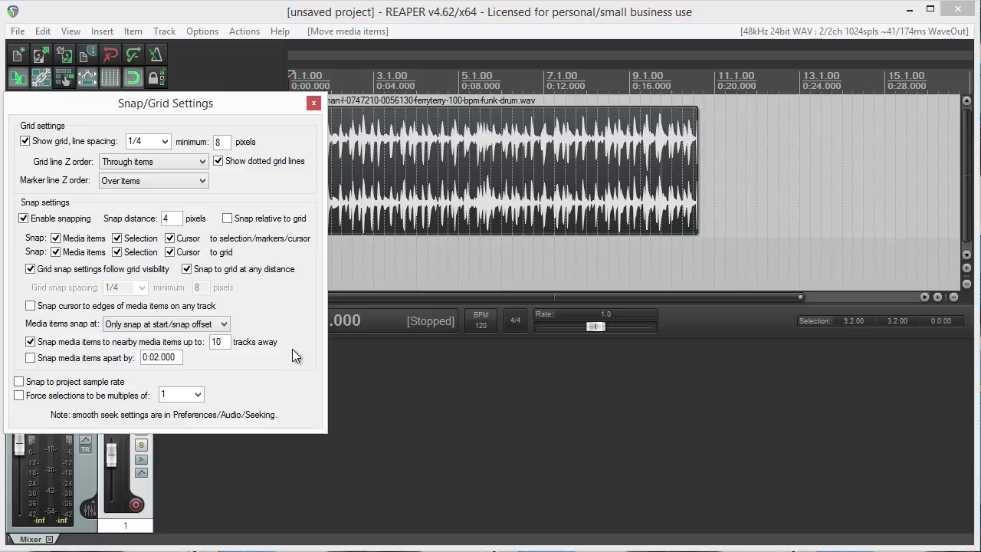
left_click(314, 104)
left_click(341, 134, "shift")
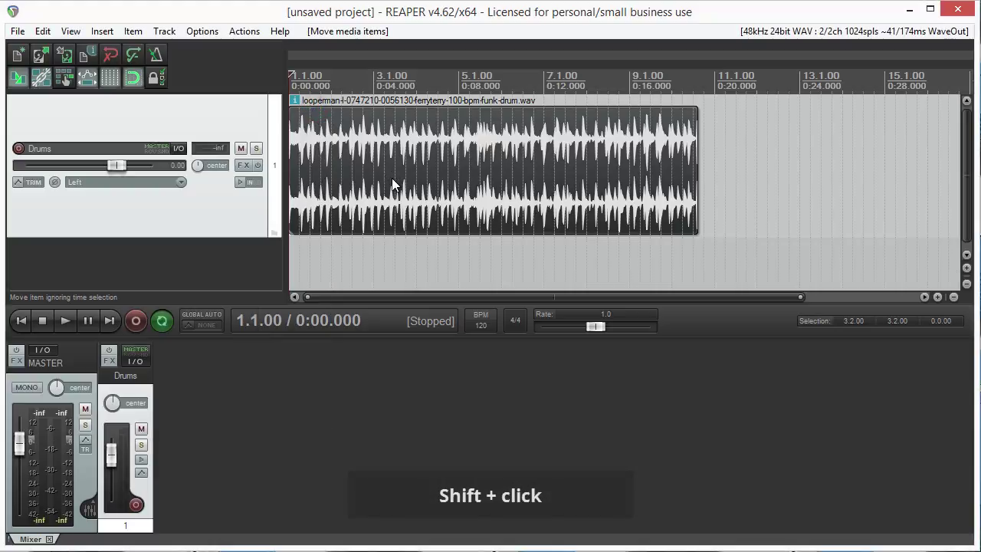
left_click_drag(393, 188, 428, 184)
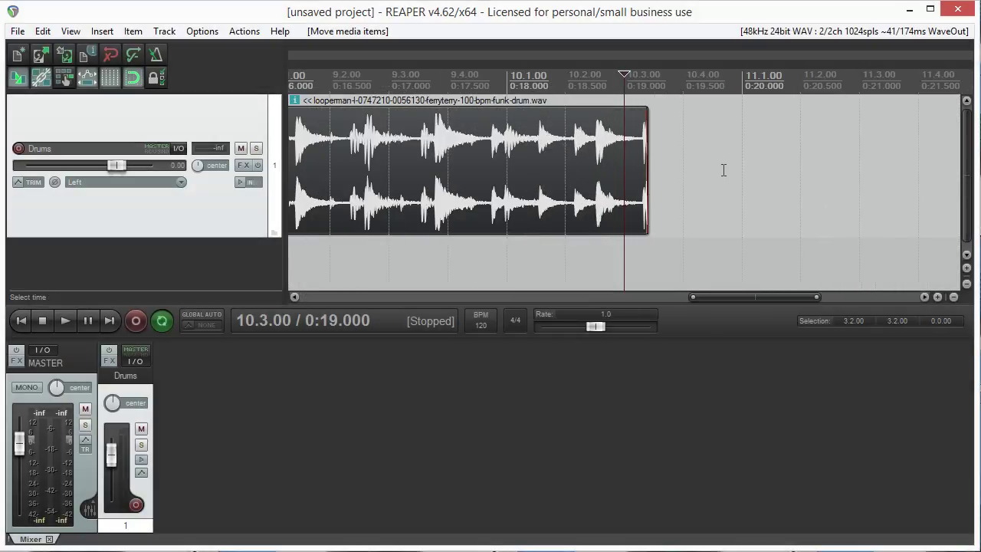
scroll(652, 113, "up", 2)
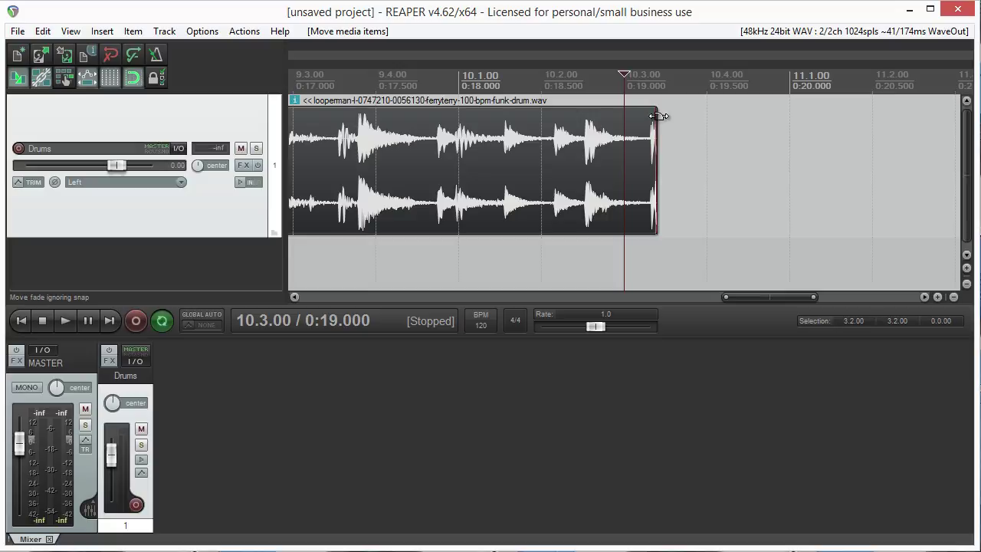
Give the drum loop a roughly 0:00.912 fade-out using the sixth fade curve shape.
mouse_move(656, 109)
left_mouse_down()
mouse_move(401, 113)
mouse_move(544, 110)
mouse_move(501, 107)
mouse_move(533, 111)
left_mouse_up()
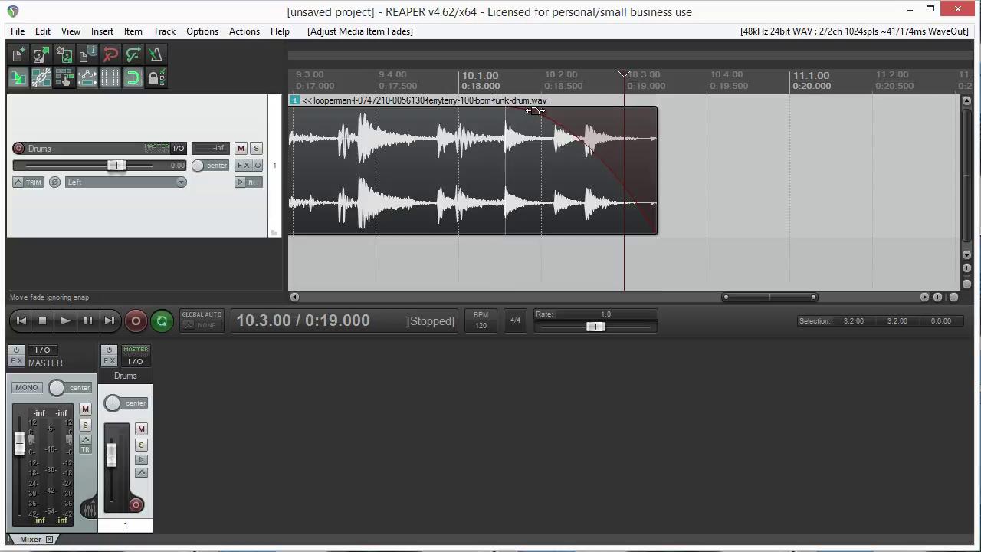
right_click(535, 111)
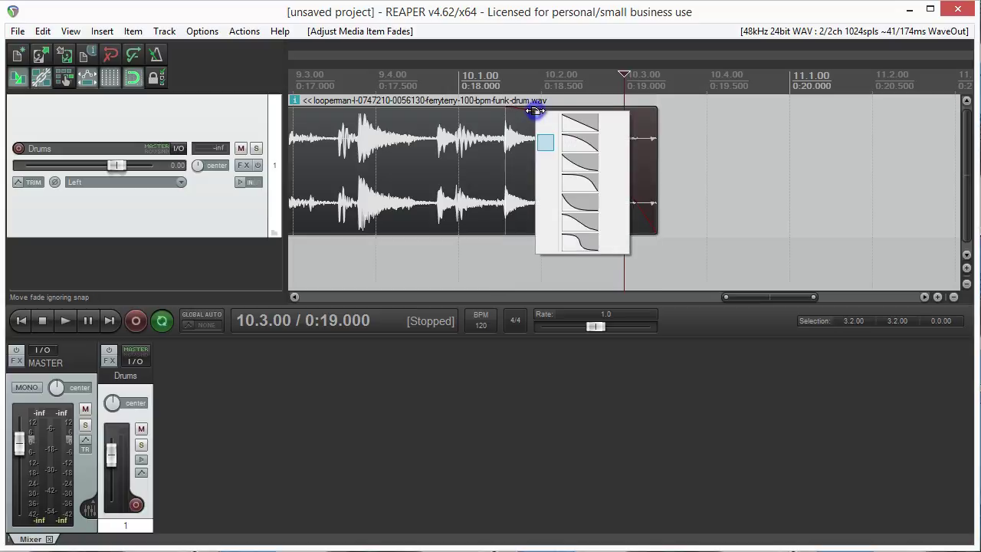
left_click(589, 217)
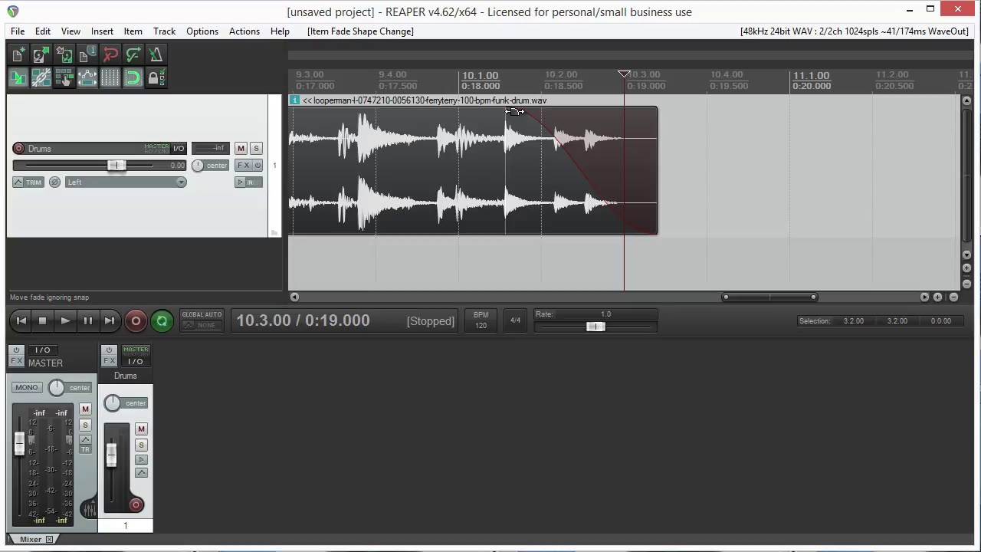
left_click_drag(513, 112, 540, 115)
Paste a copy of the drum loop and make sure auto-crossfade is on.
key("ctrl+v")
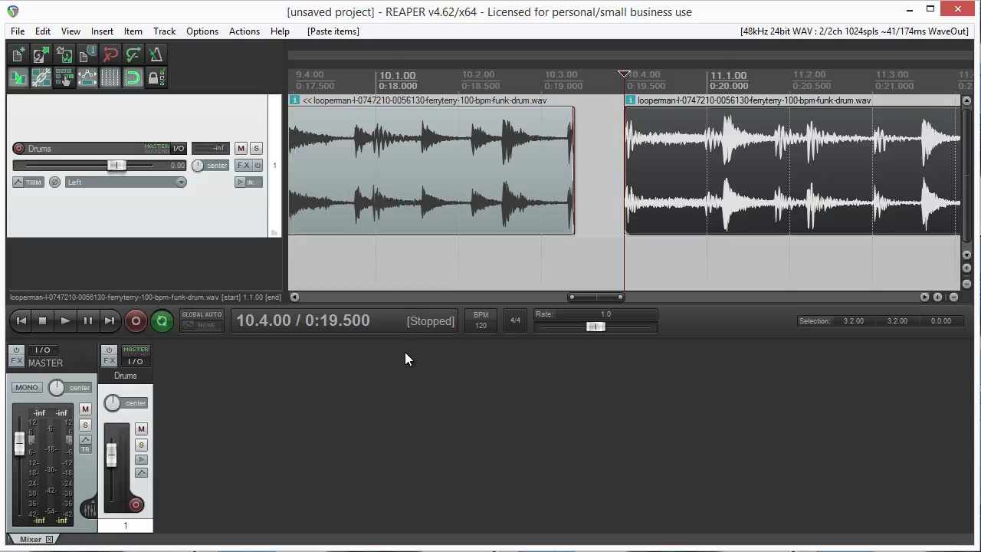
left_click(20, 80)
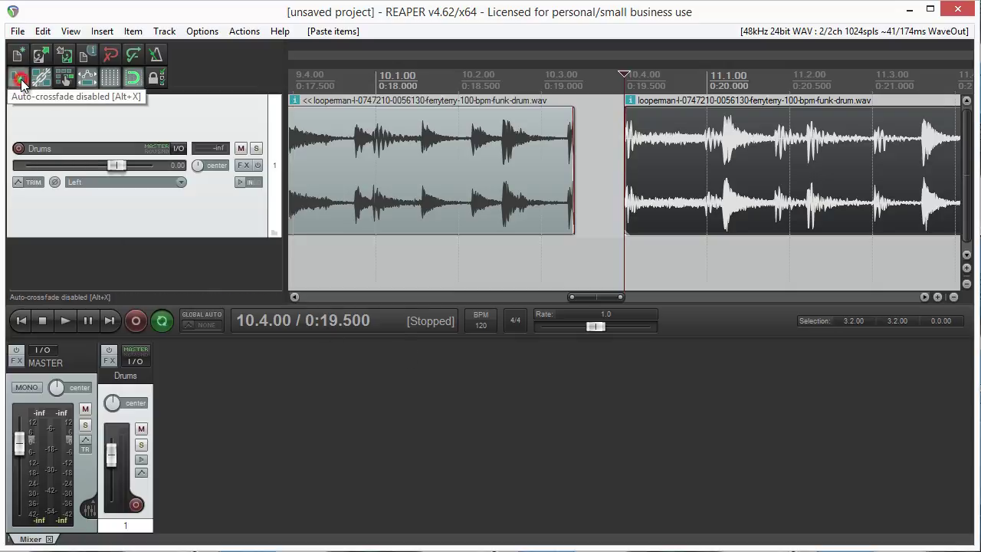
left_click(20, 80)
key("alt+x")
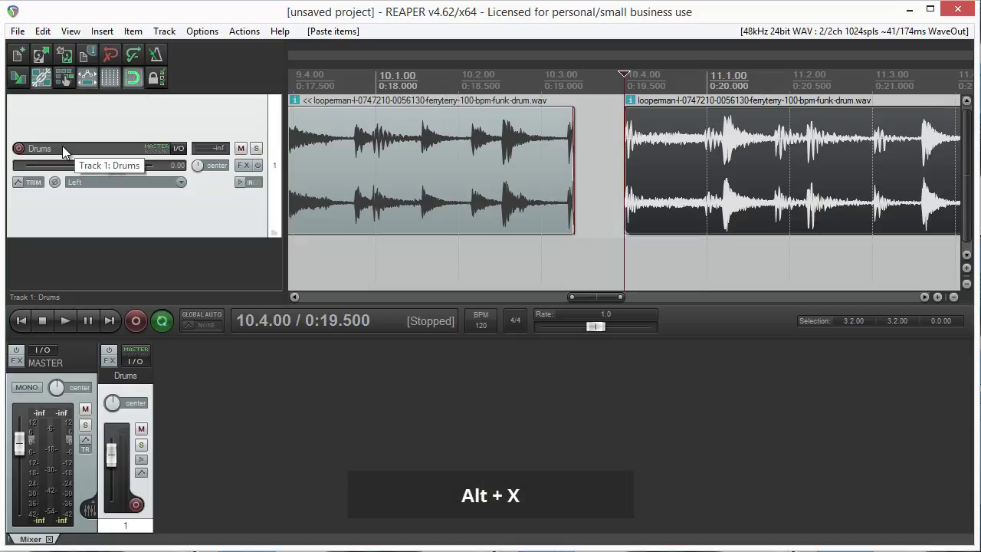
key("alt+x")
Overlap the copy with the first loop's end and shape an equal-power crossfade of about 0:01.193.
left_click_drag(789, 170, 628, 158)
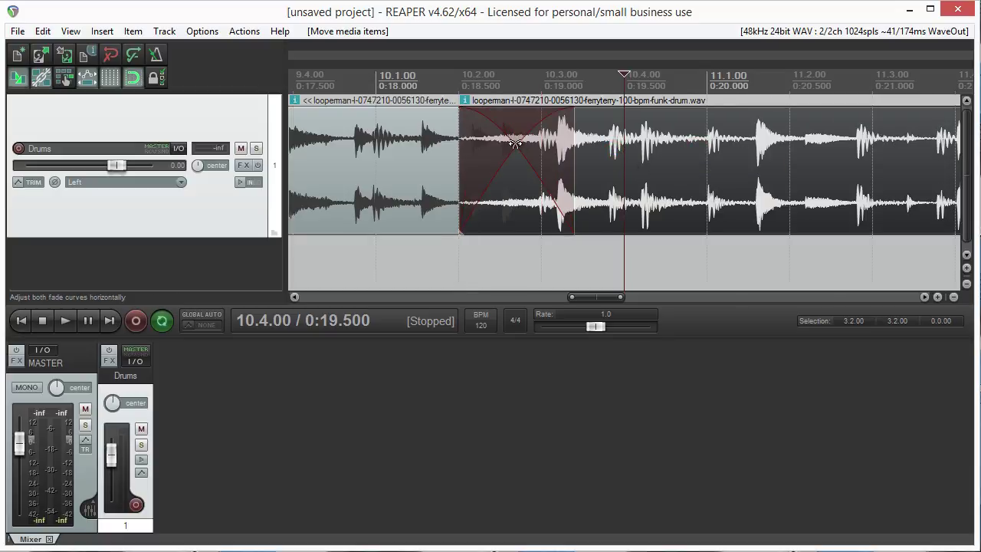
mouse_move(515, 144)
left_mouse_down()
mouse_move(540, 134)
mouse_move(523, 142)
mouse_move(541, 92)
mouse_move(513, 148)
mouse_move(521, 144)
left_mouse_up()
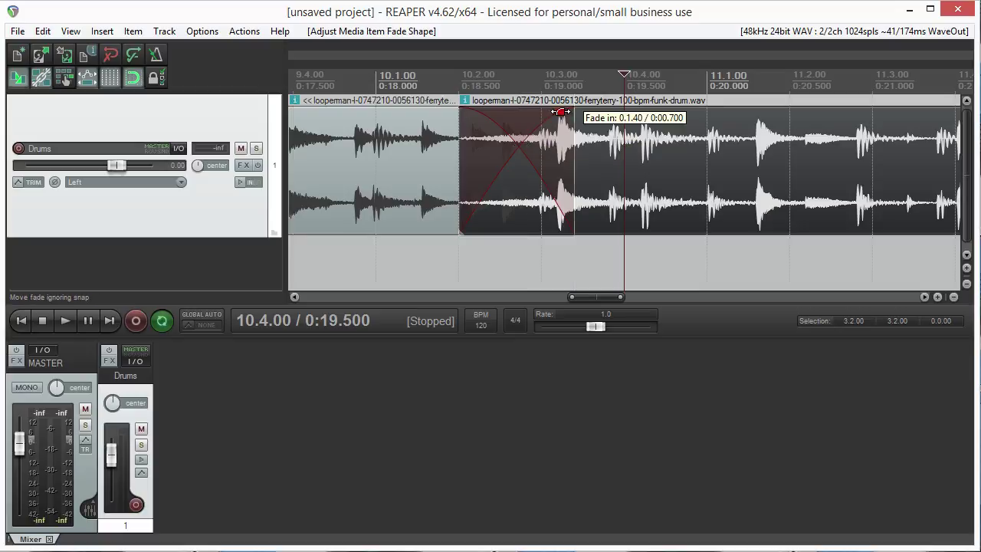
left_click_drag(561, 112, 628, 112)
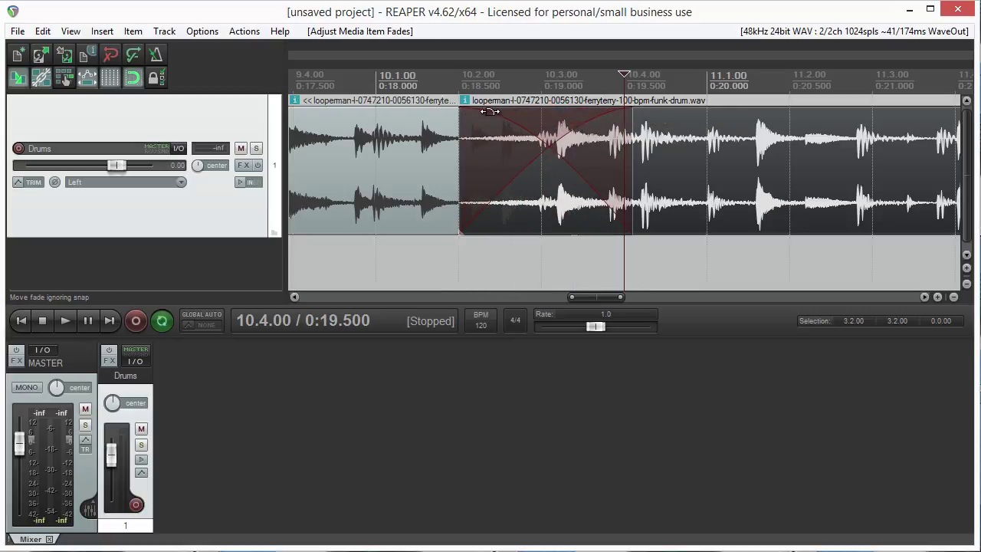
left_click_drag(490, 112, 457, 115)
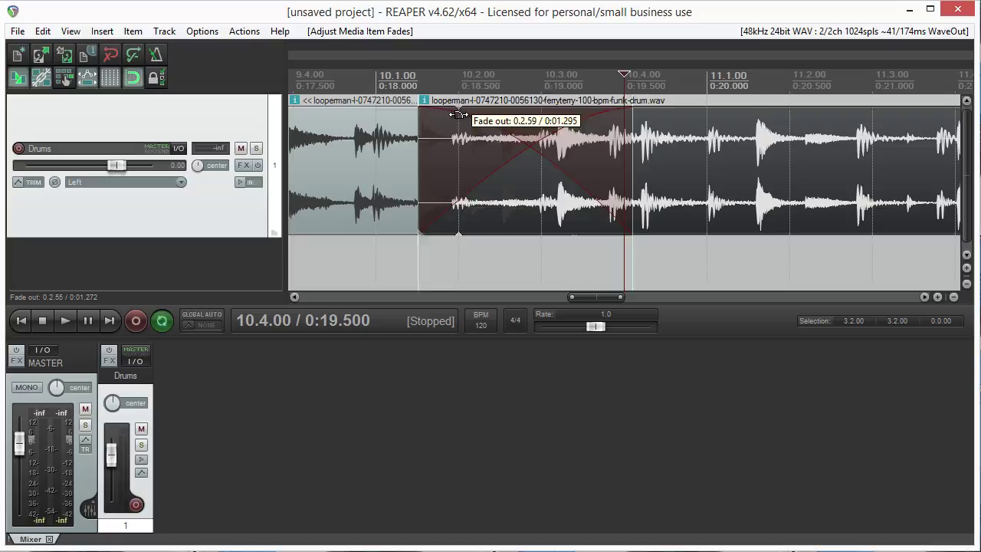
double_click(536, 148)
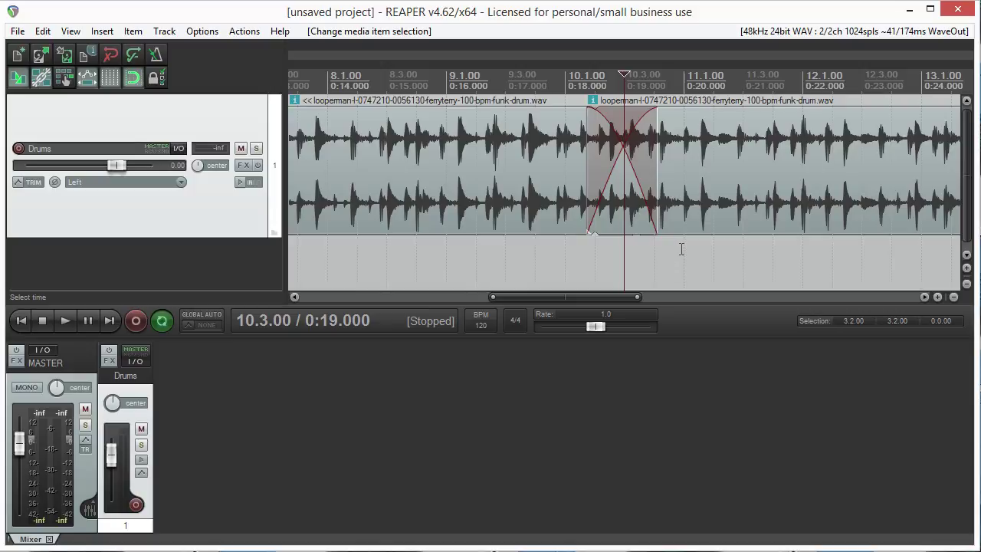
Select both crossfaded drum items and glue them into one item.
left_click(693, 201)
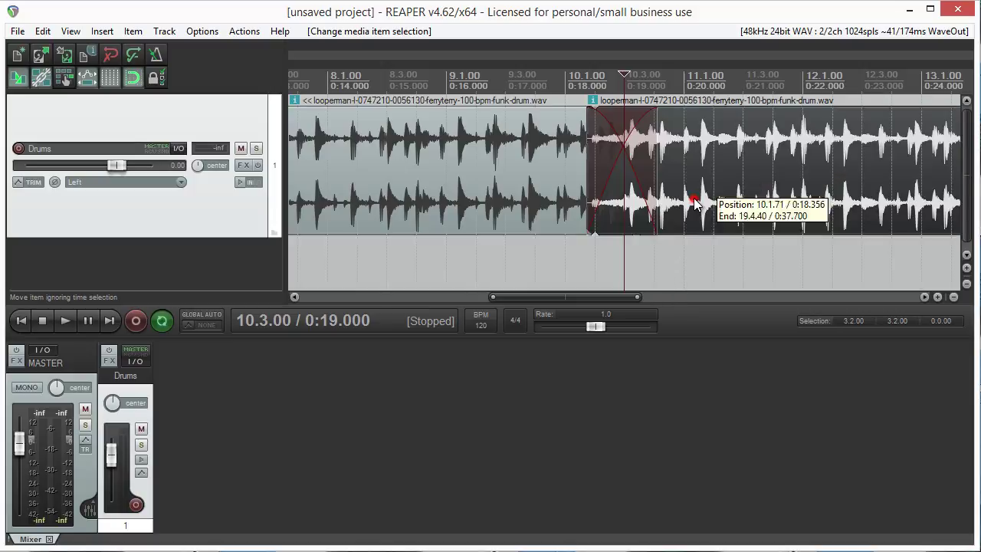
left_click(525, 193, "ctrl")
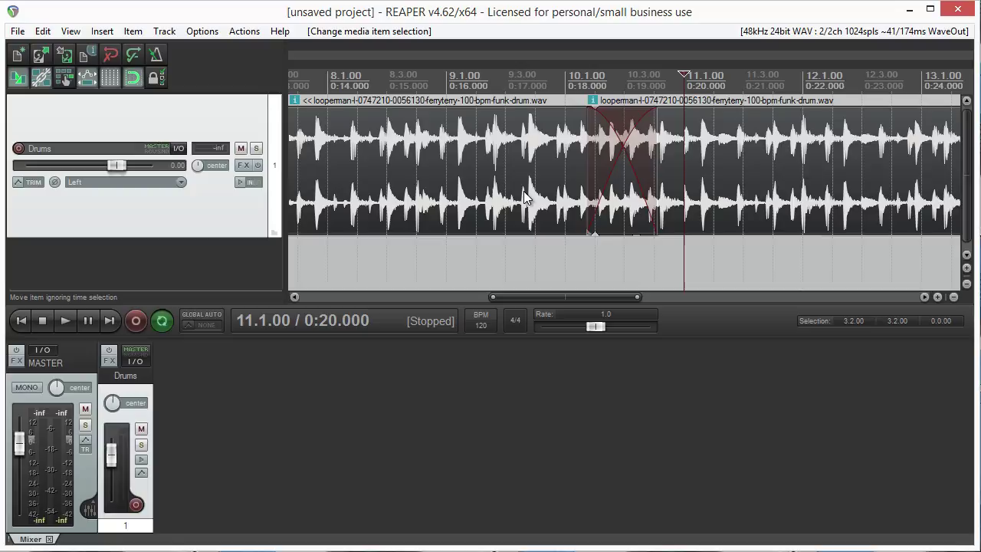
right_click(526, 198)
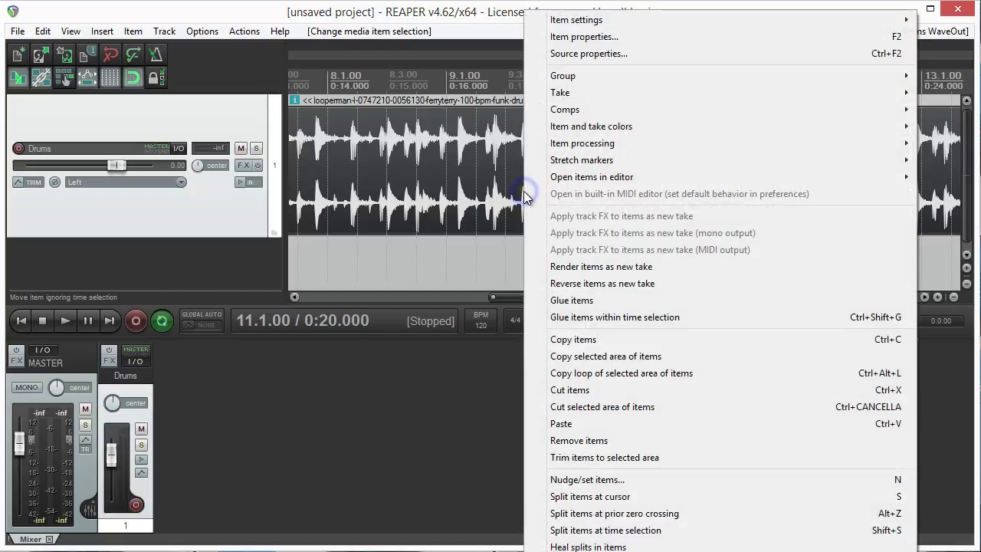
left_click(672, 300)
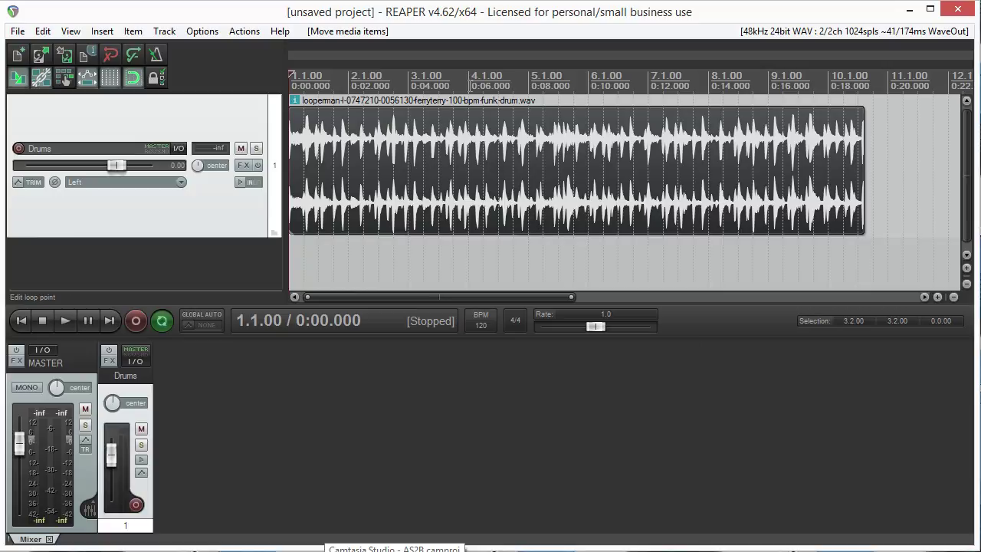
Insert a marker named 'Marker Name' at 1.1.00 and color it red.
right_click(469, 86)
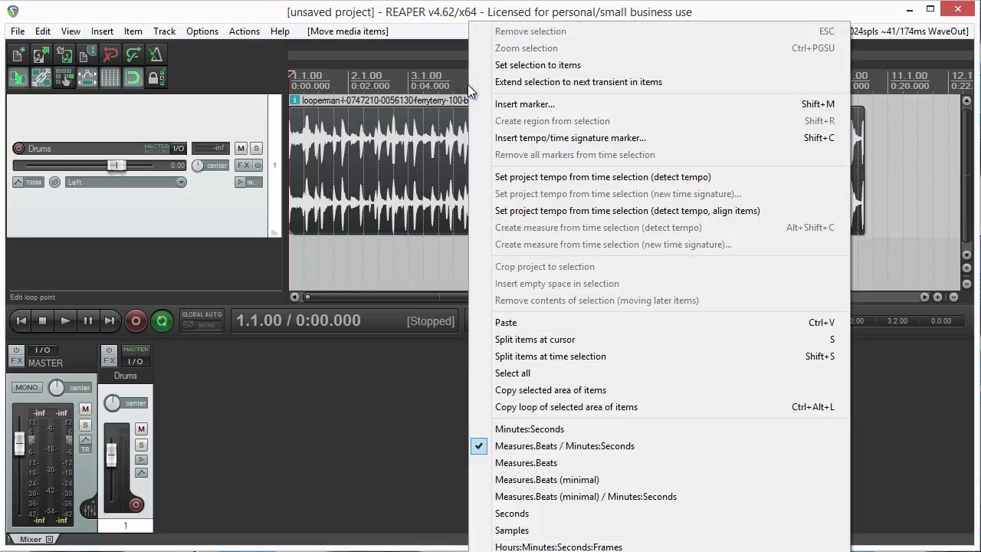
left_click(529, 105)
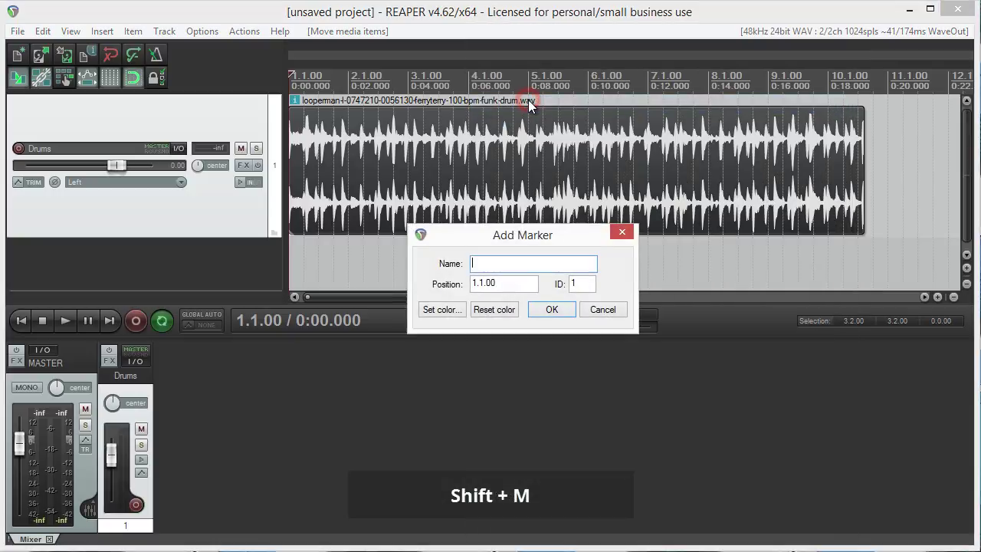
type("Marker Name")
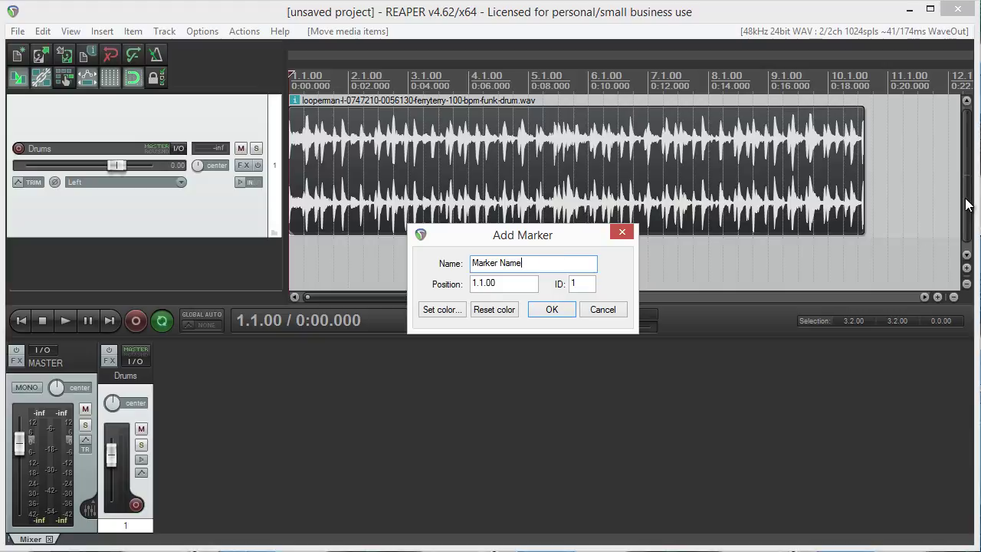
left_click(449, 310)
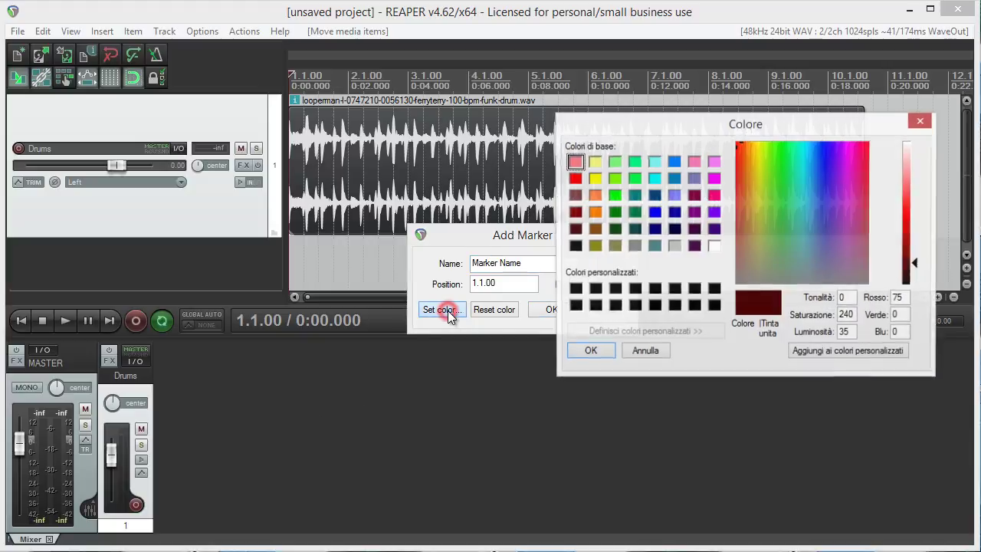
left_click(574, 178)
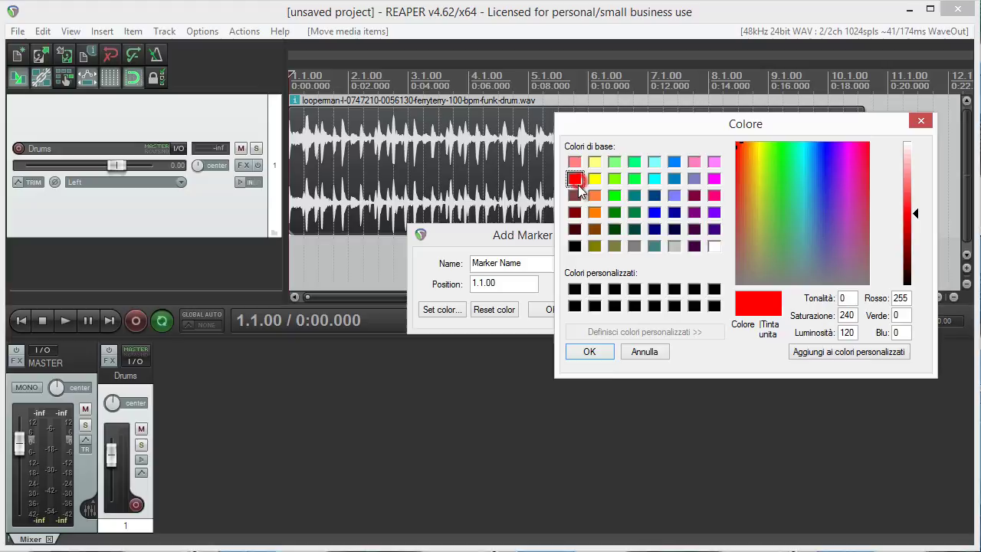
left_click(598, 351)
left_click(560, 308)
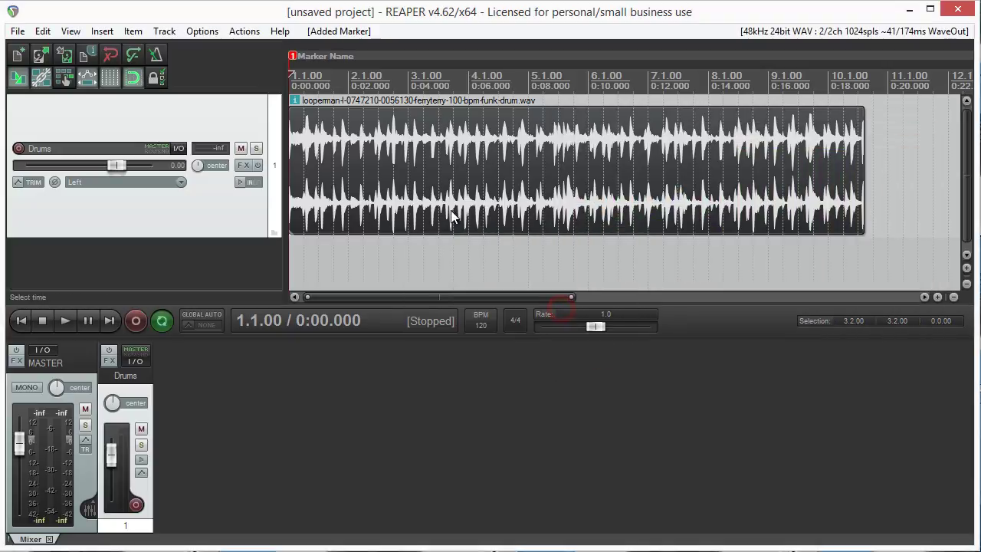
Open the Marker Name marker's options and Edit Marker settings, closing both without changes.
left_click(300, 55)
right_click(291, 53)
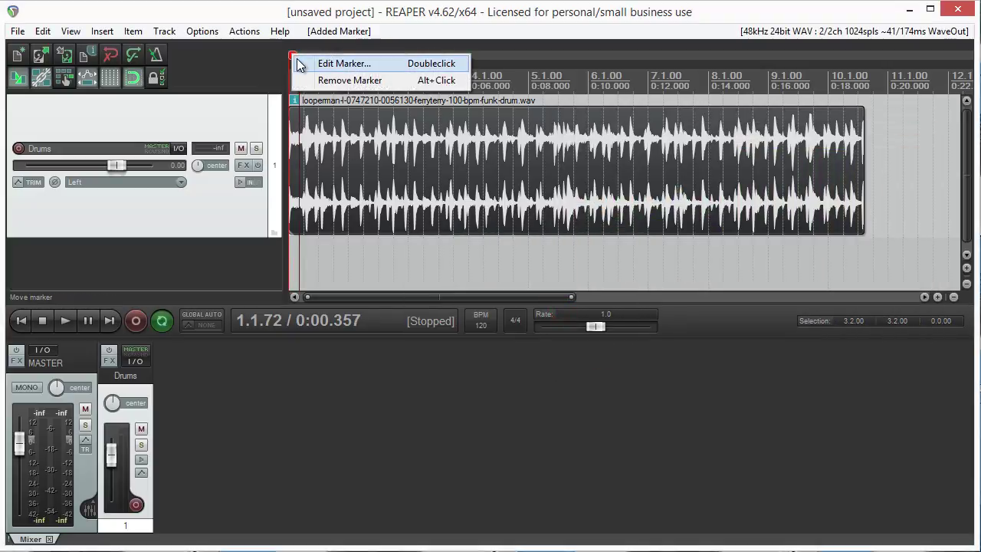
left_click(482, 55)
left_click(483, 56)
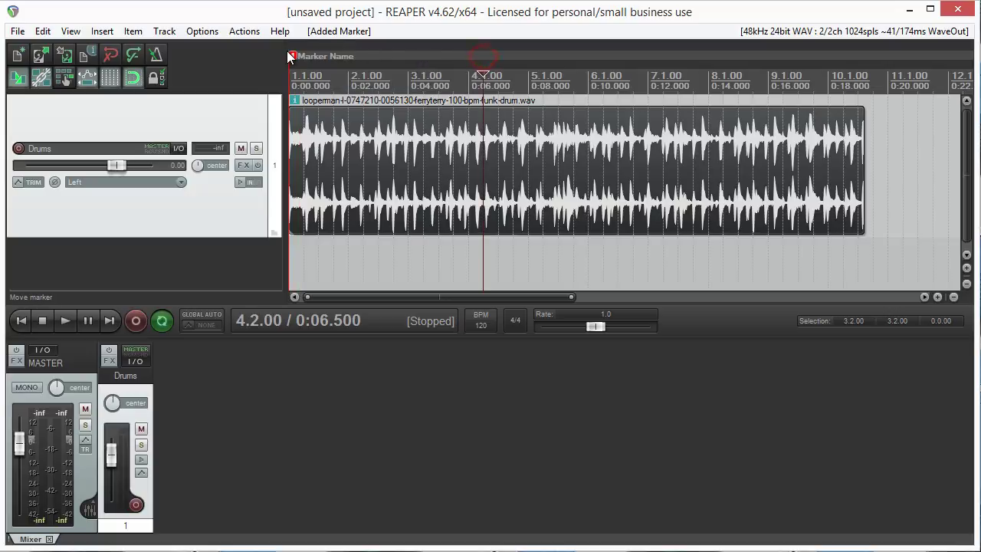
double_click(295, 59)
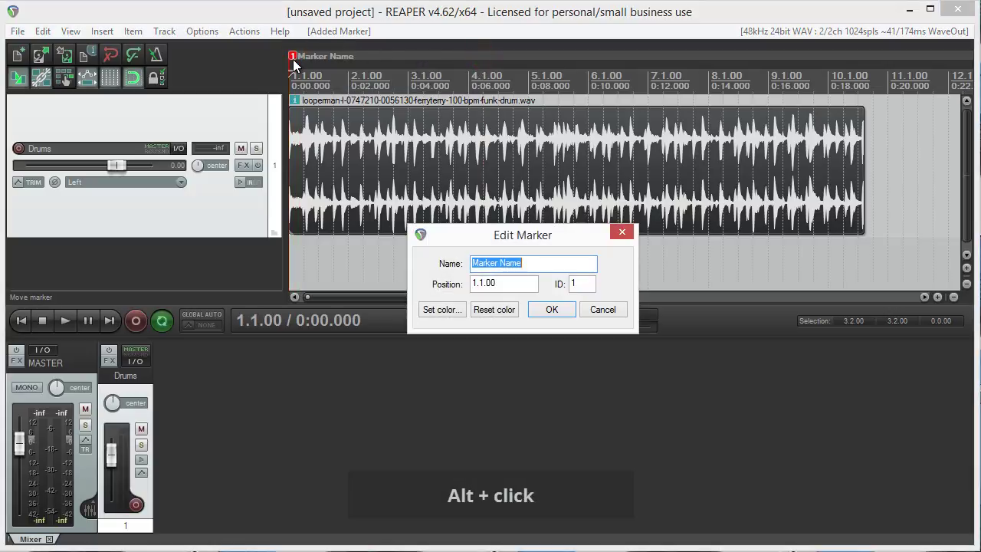
key("Escape")
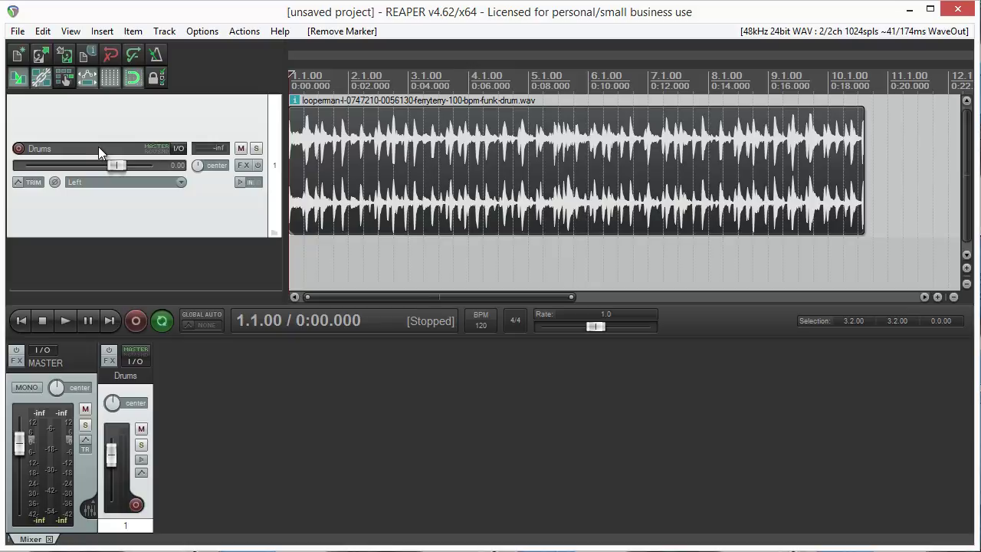
Rename the Drums track to 'NAME'.
double_click(95, 148)
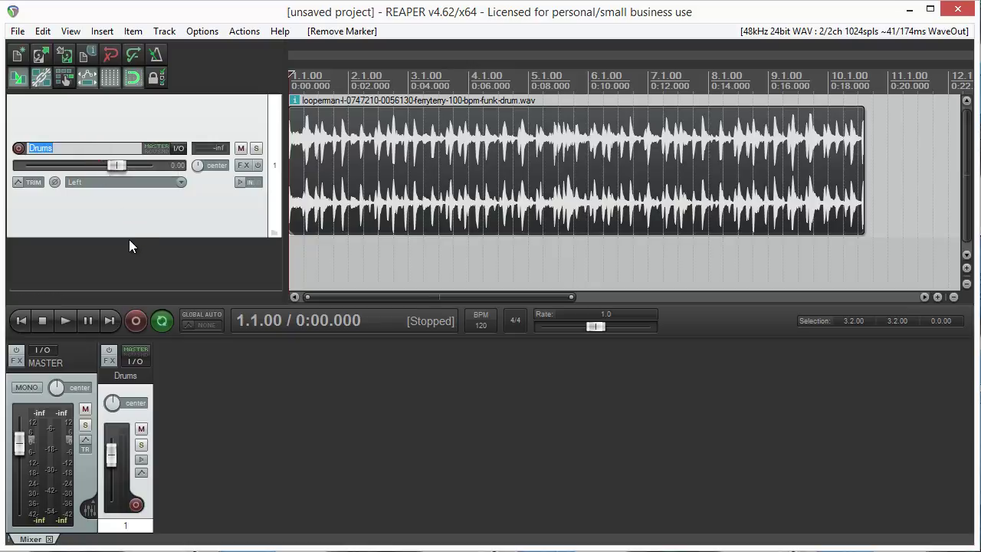
type("NAME")
key("Return")
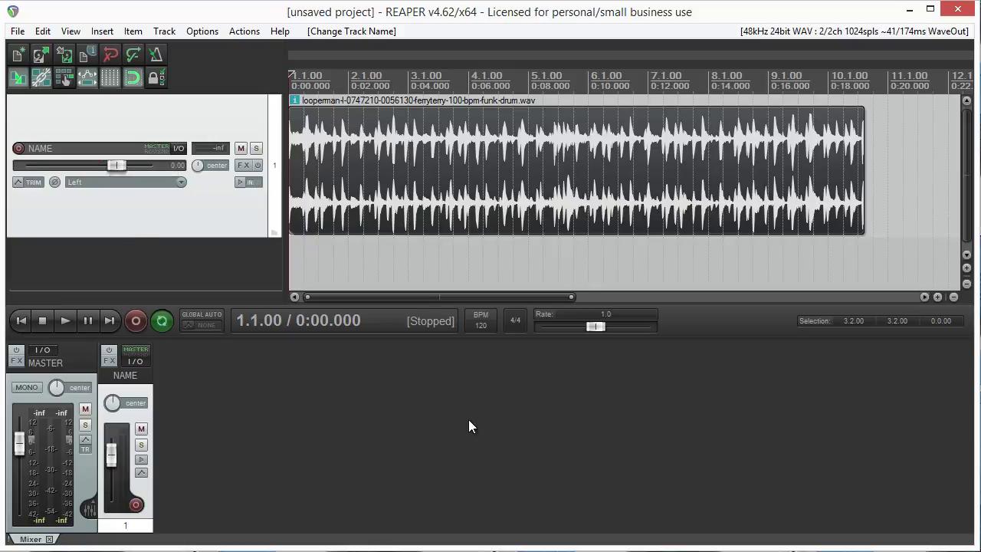
Set the track to a custom red color so its audio turns red.
right_click(188, 205)
mouse_move(435, 402)
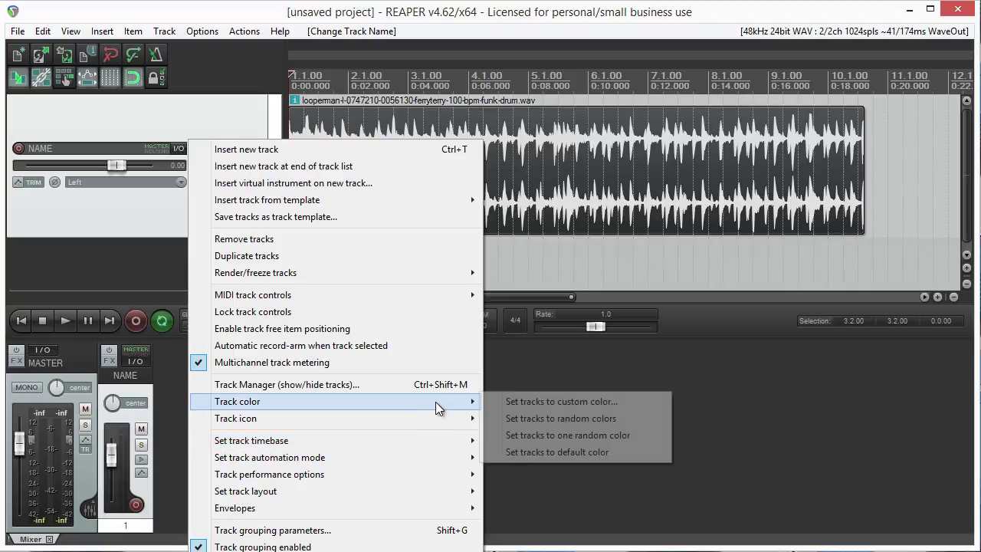
left_click(567, 406)
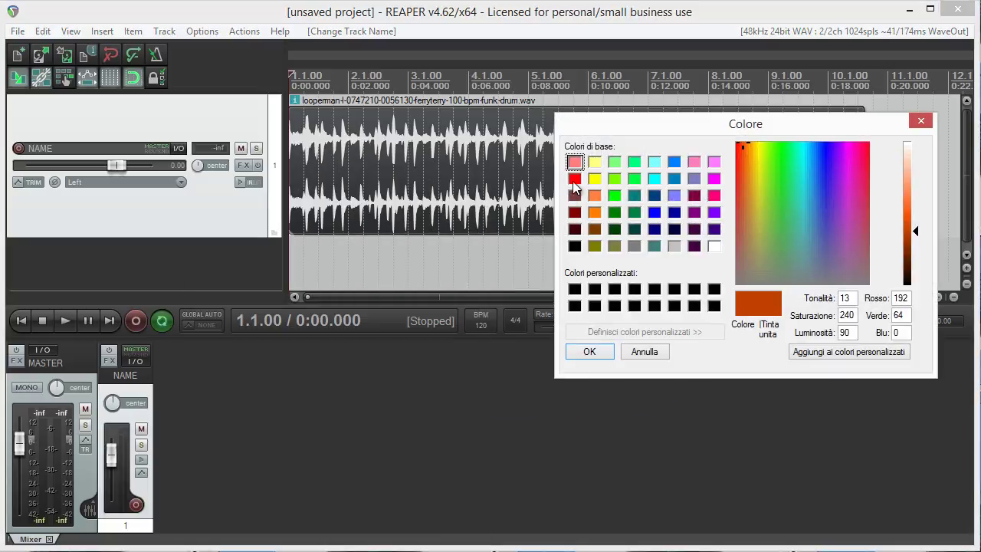
left_click(574, 179)
left_click(590, 350)
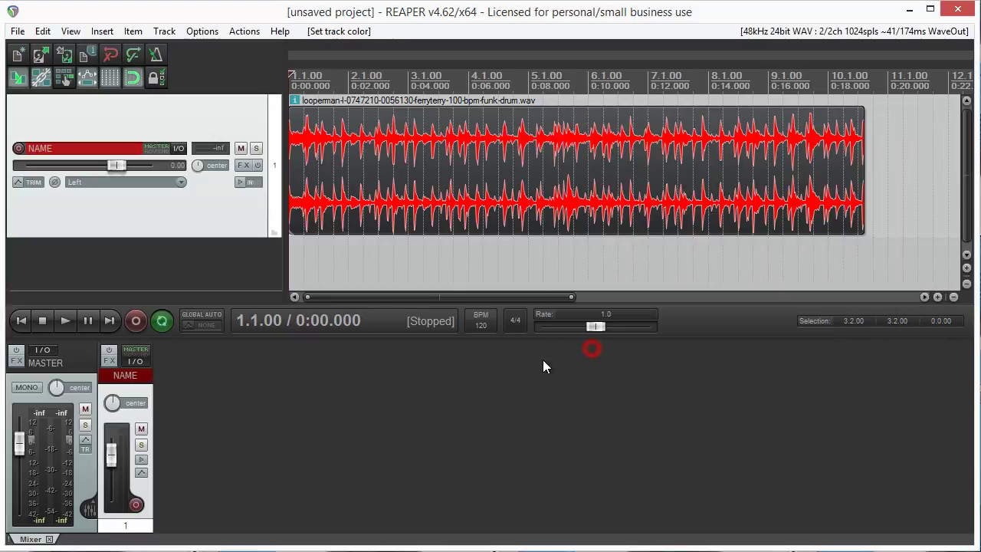
Choose bass.png from the track_icons folder as the NAME track's icon.
right_click(166, 218)
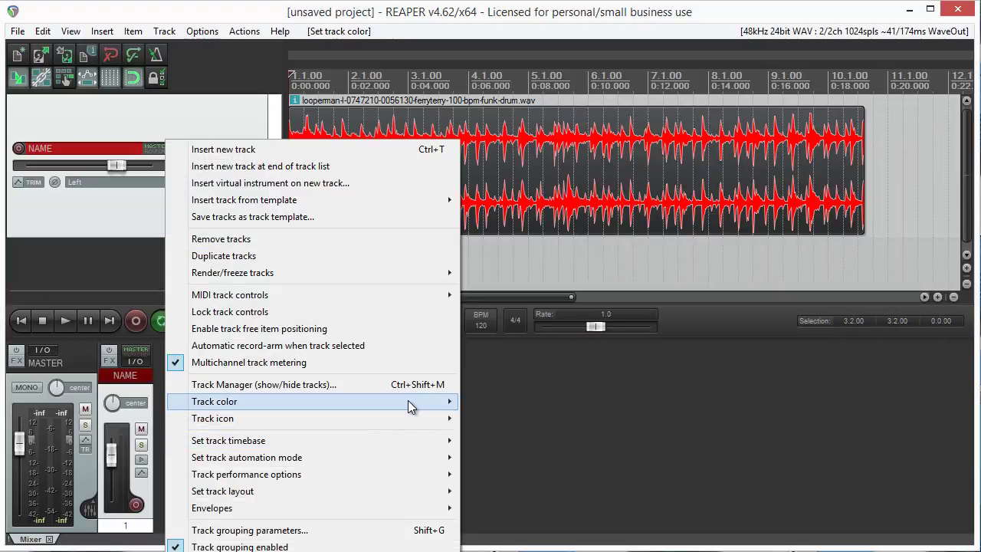
mouse_move(407, 401)
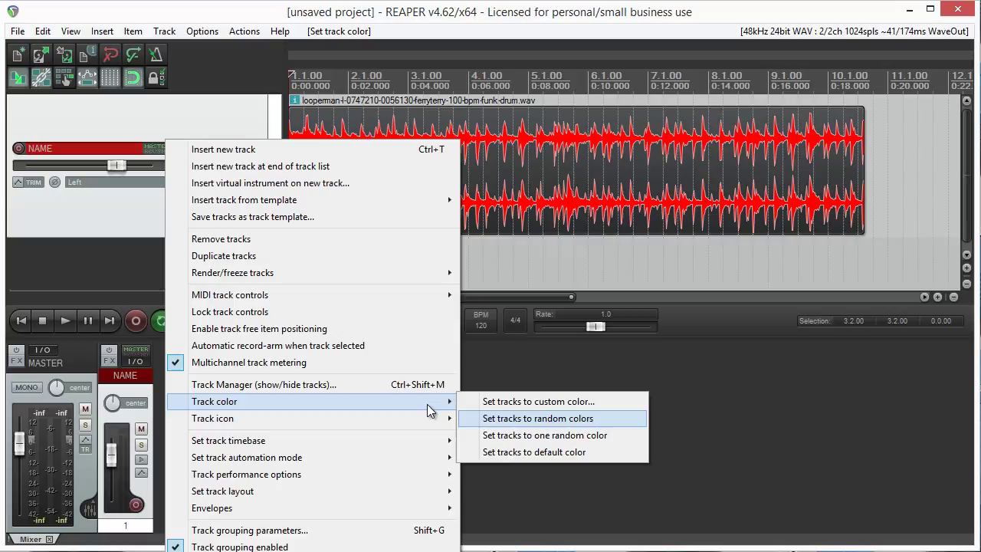
mouse_move(417, 421)
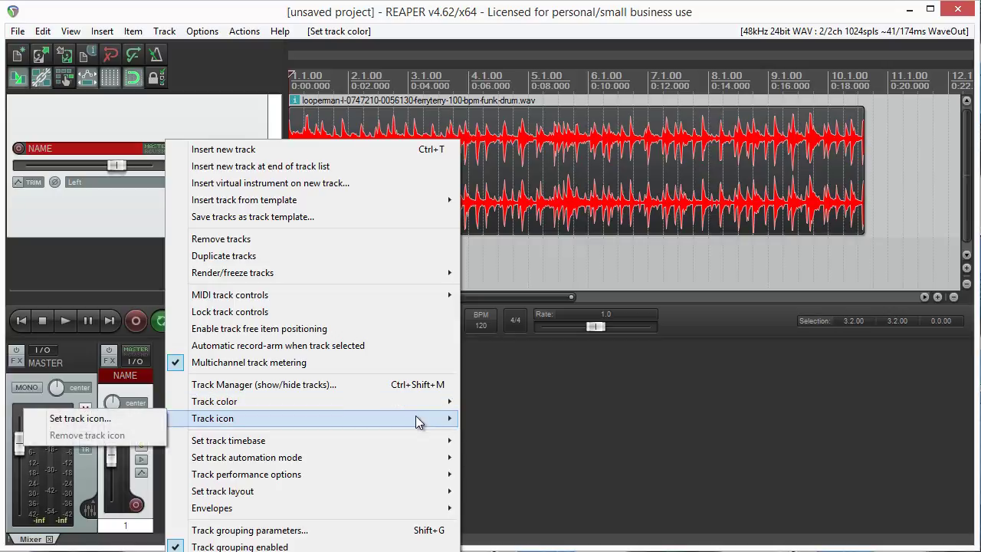
left_click(136, 416)
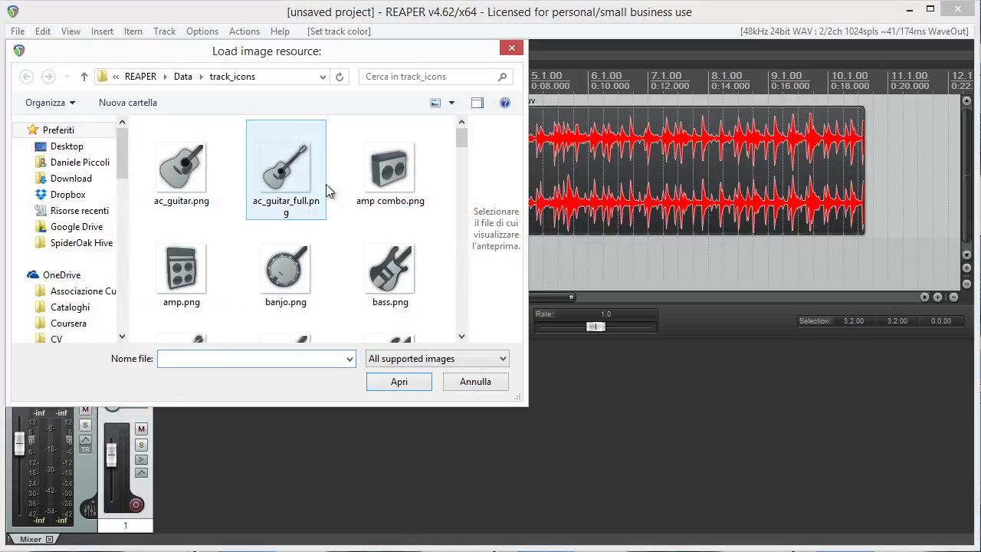
left_click(399, 305)
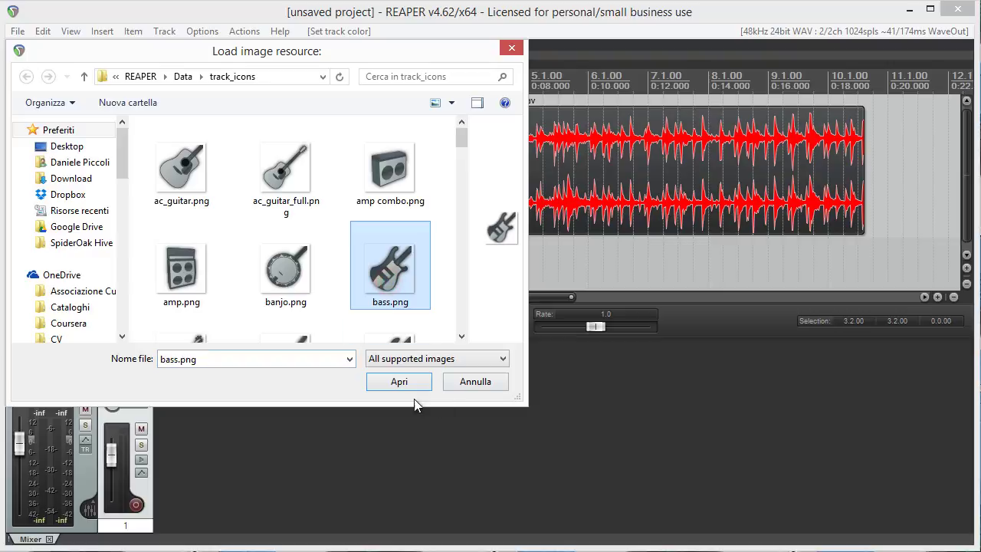